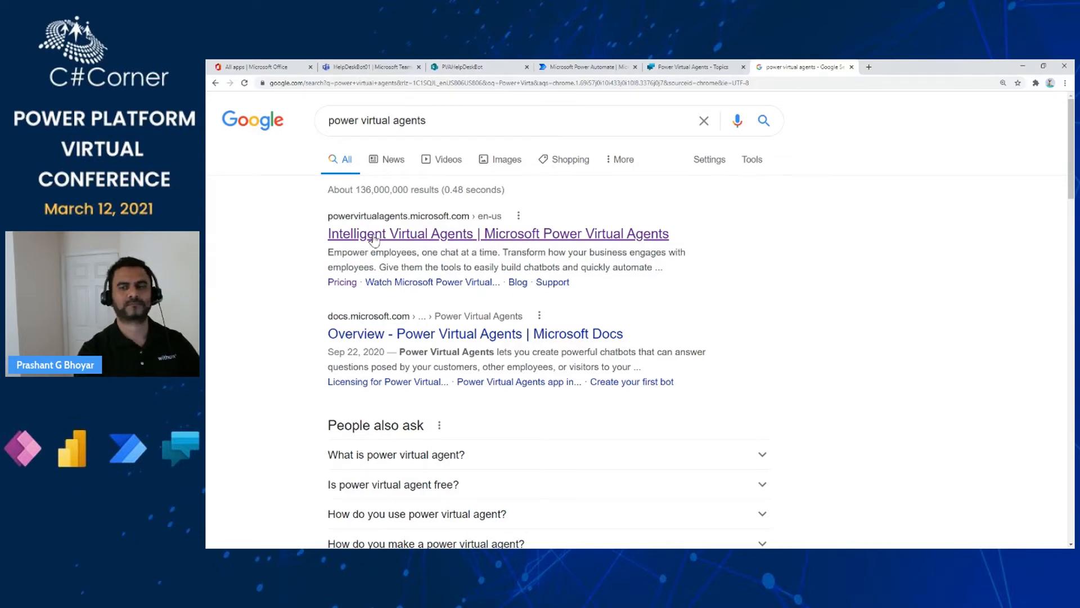
# - Open the first Google result, 'Intelligent Virtual Agents | Microsoft Power Virtual Agents'
pyautogui.click(375, 239)
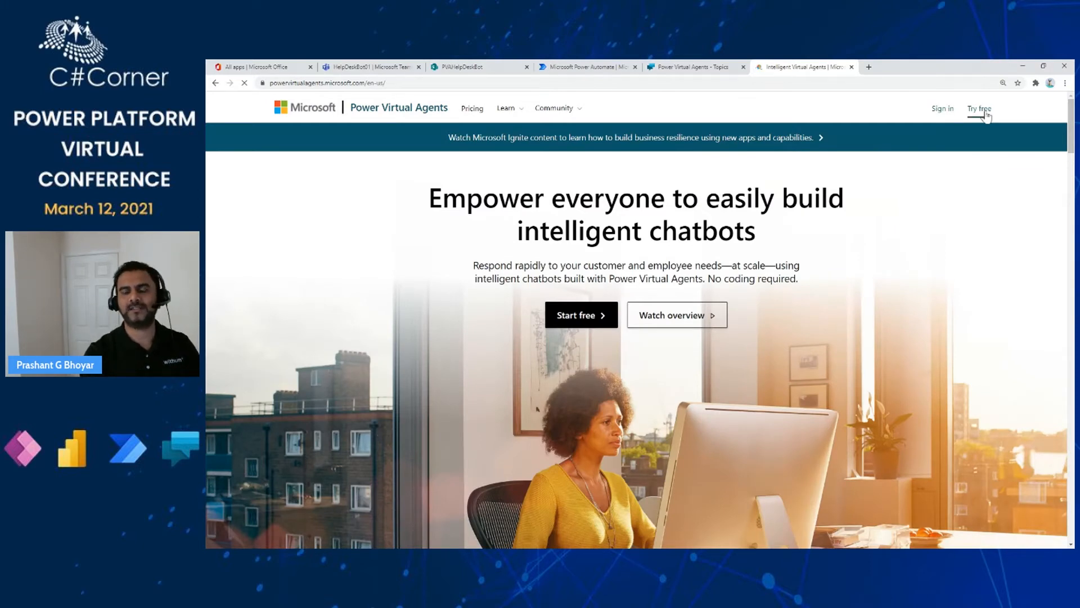
# - Sign in from the product page and wait for the HelpDeskBot01 home to load
pyautogui.click(940, 109)
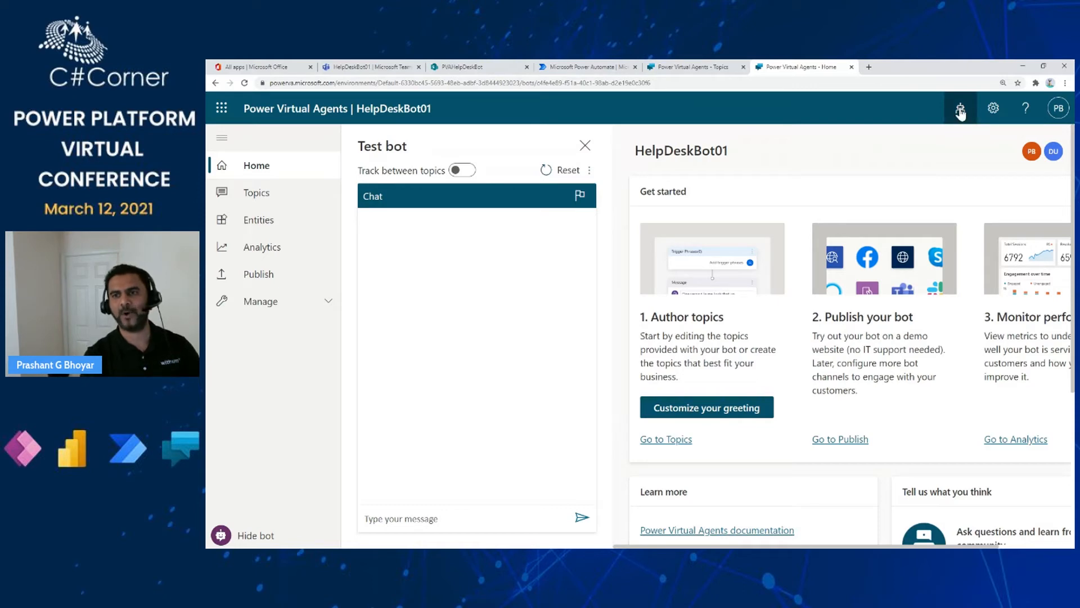
# - Show the Bots list and review the Environment choices without changing them
pyautogui.click(960, 111)
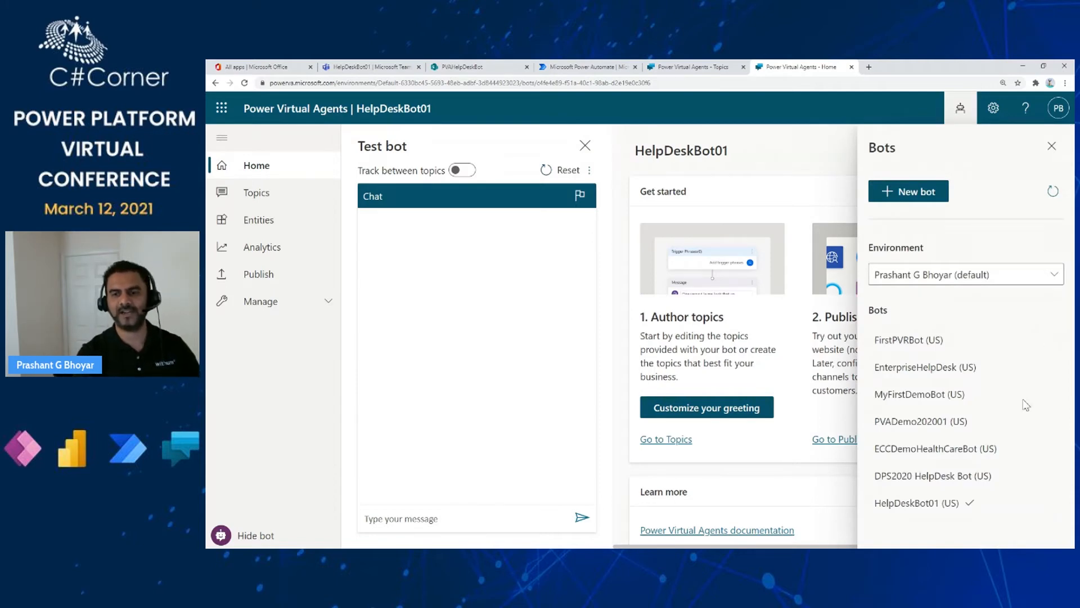
pyautogui.click(1060, 279)
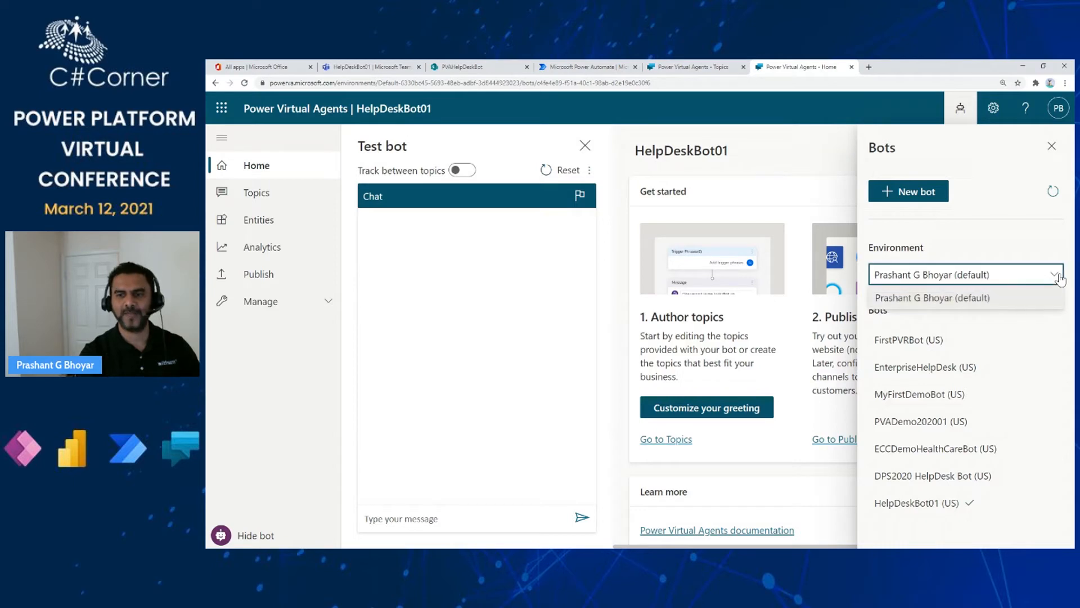
pyautogui.click(1060, 280)
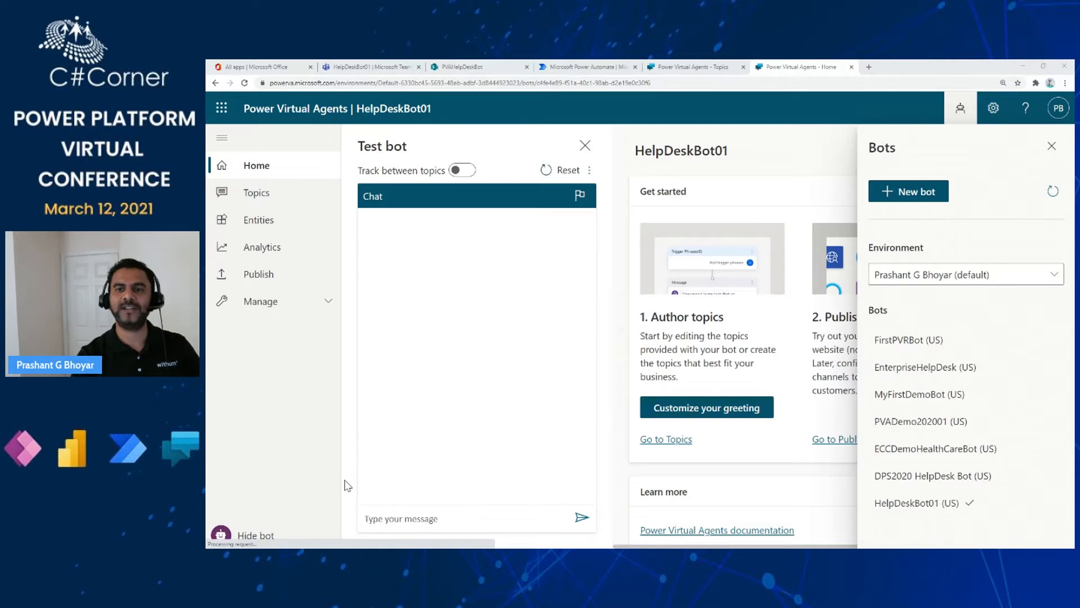
# - Start a new bot and name it MyFirstPVABot
pyautogui.click(904, 196)
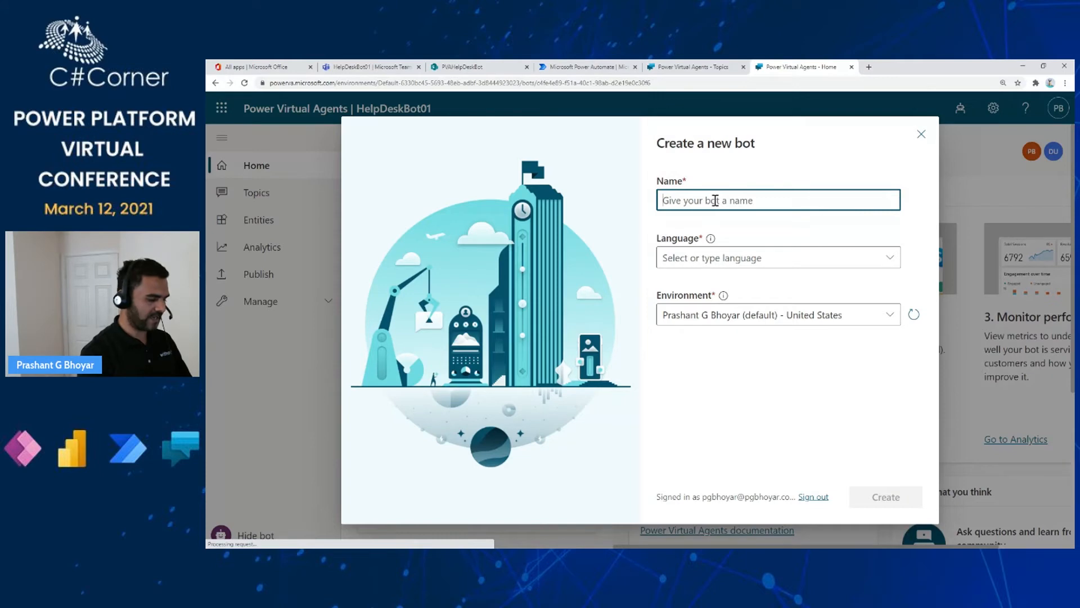
pyautogui.write('MyFirstt')
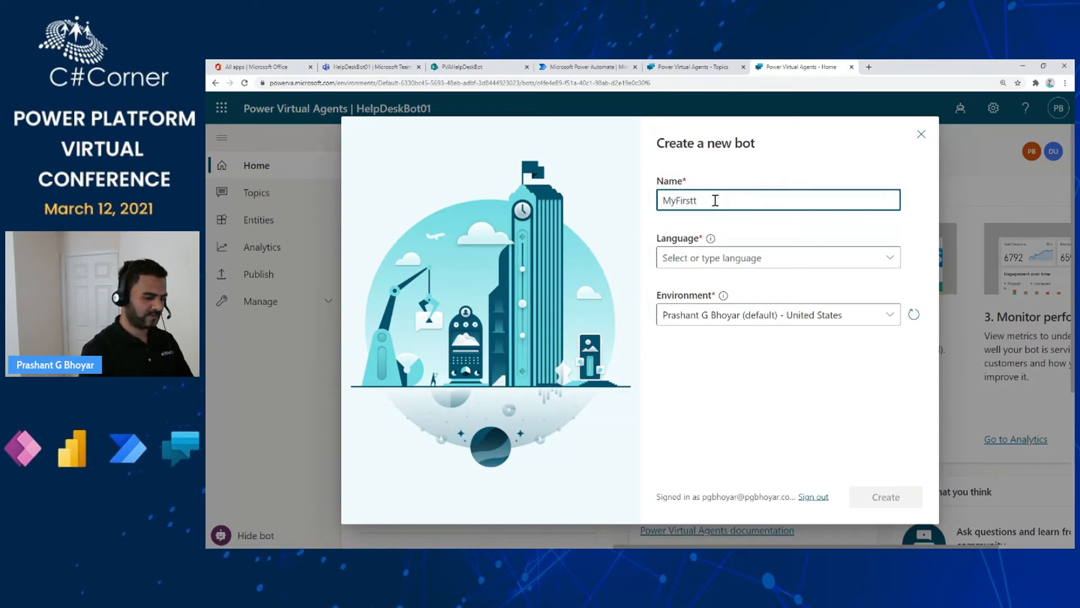
pyautogui.press('BackSpace')
pyautogui.write('PVA')
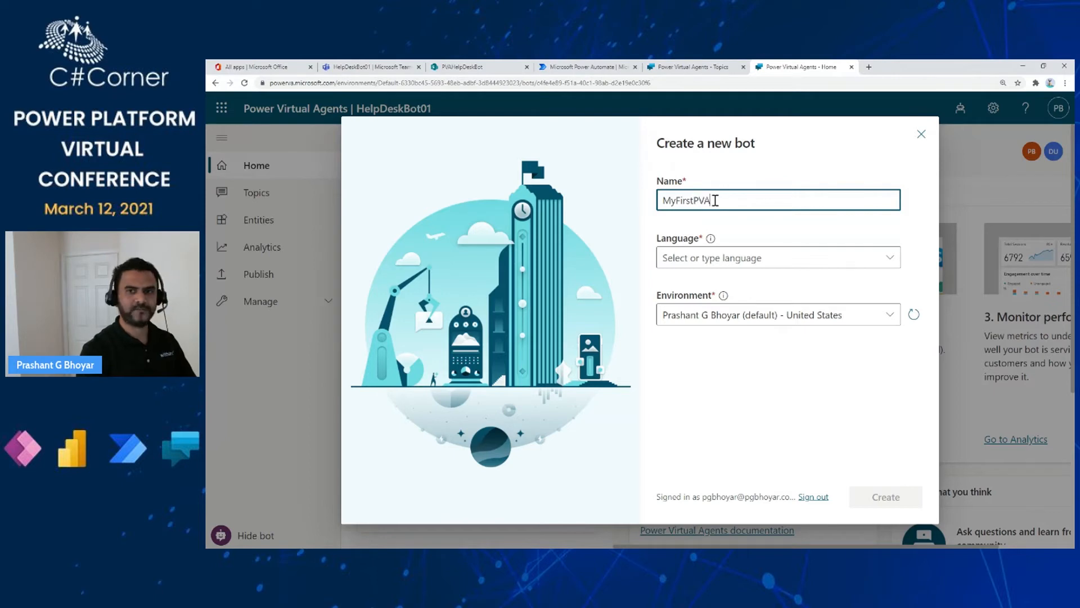
pyautogui.write('Bot')
pyautogui.press('BackSpace')
pyautogui.press('BackSpace')
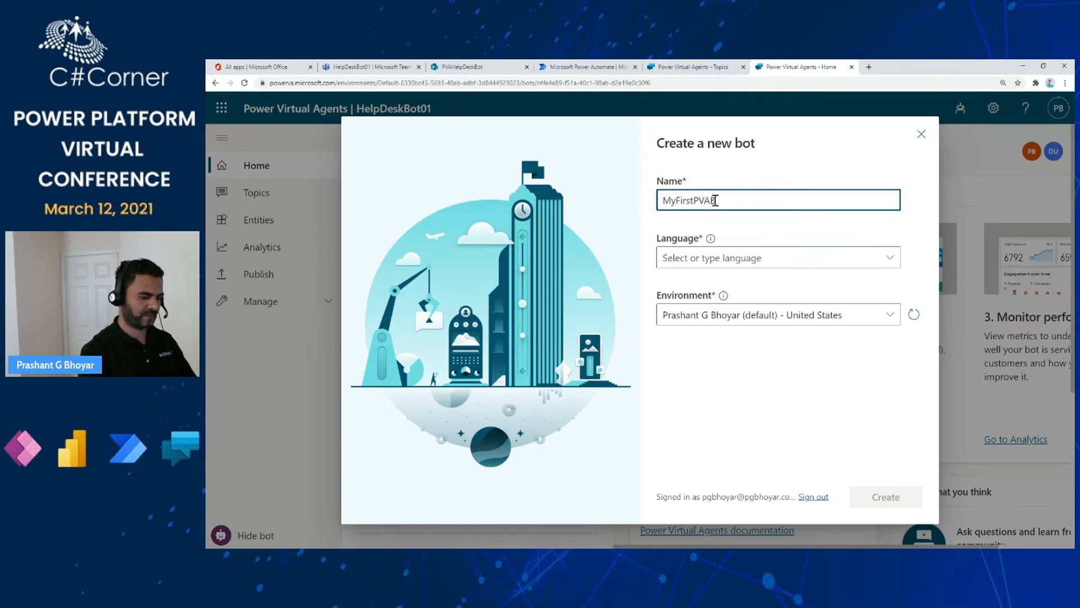
pyautogui.write('ot')
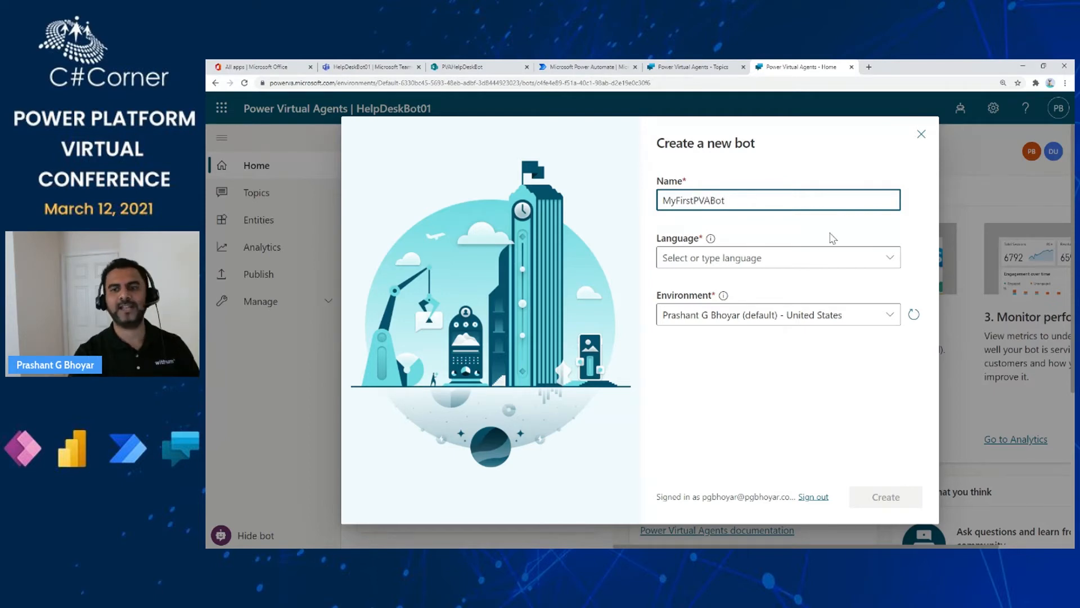
# - Set the bot language to English (US) and keep the default environment
pyautogui.click(889, 259)
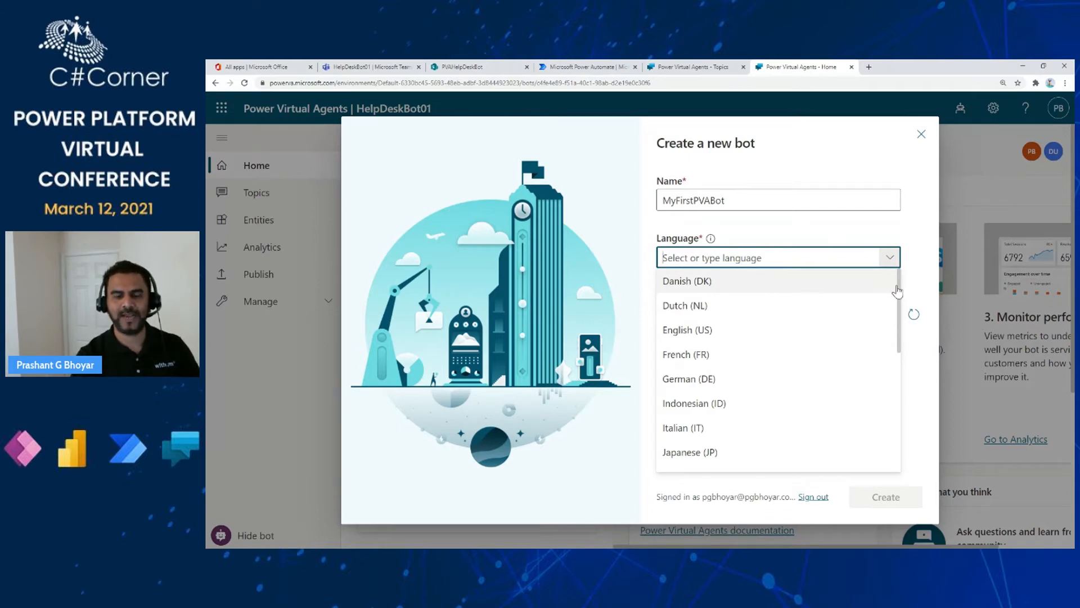
pyautogui.moveTo(898, 286); pyautogui.dragTo(898, 411)
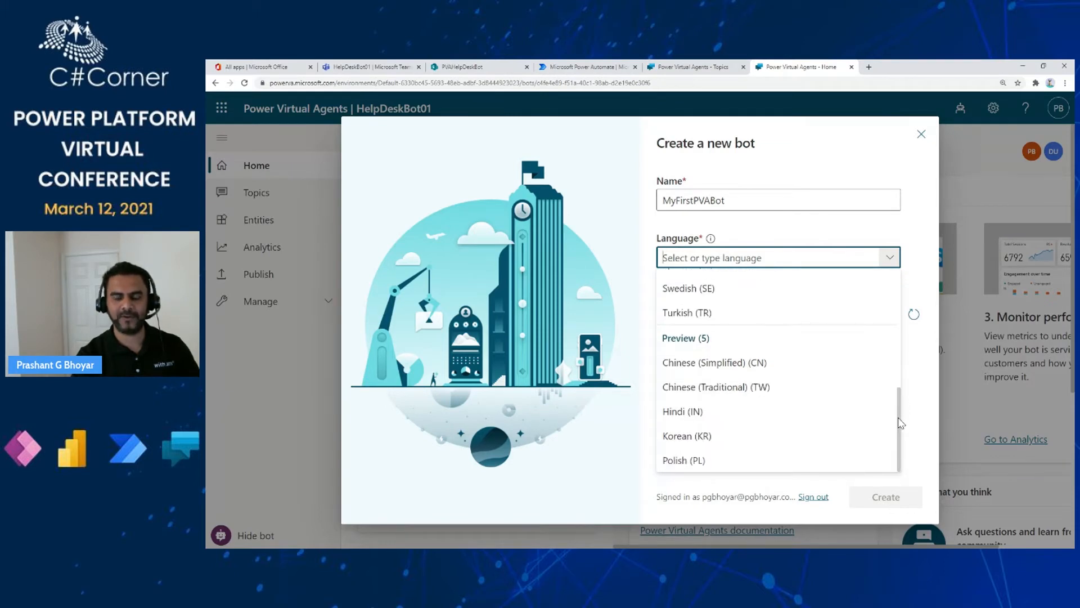
pyautogui.moveTo(898, 416); pyautogui.dragTo(908, 291)
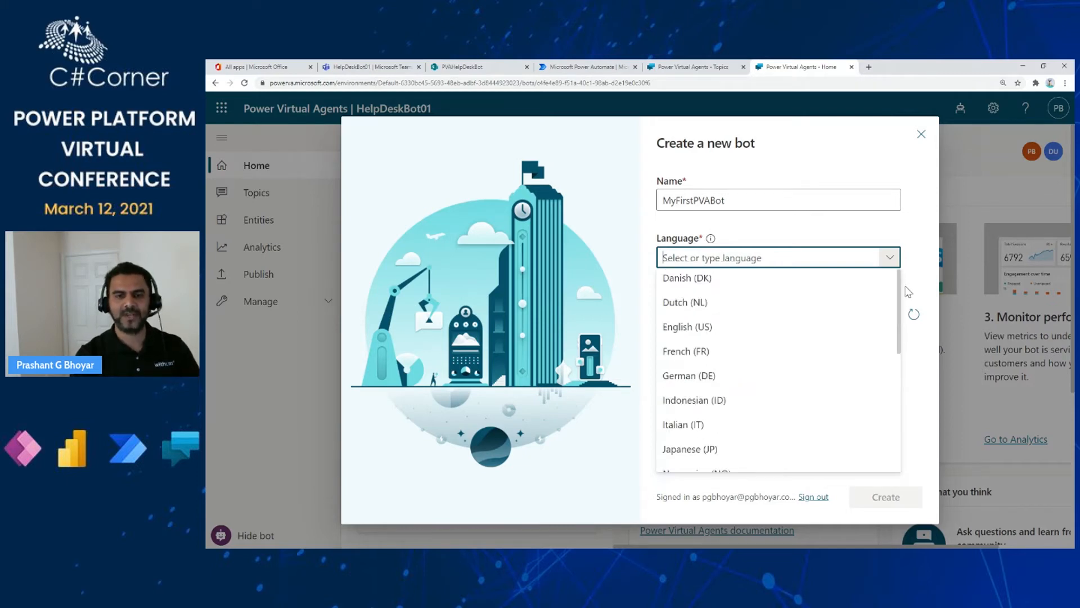
pyautogui.click(706, 328)
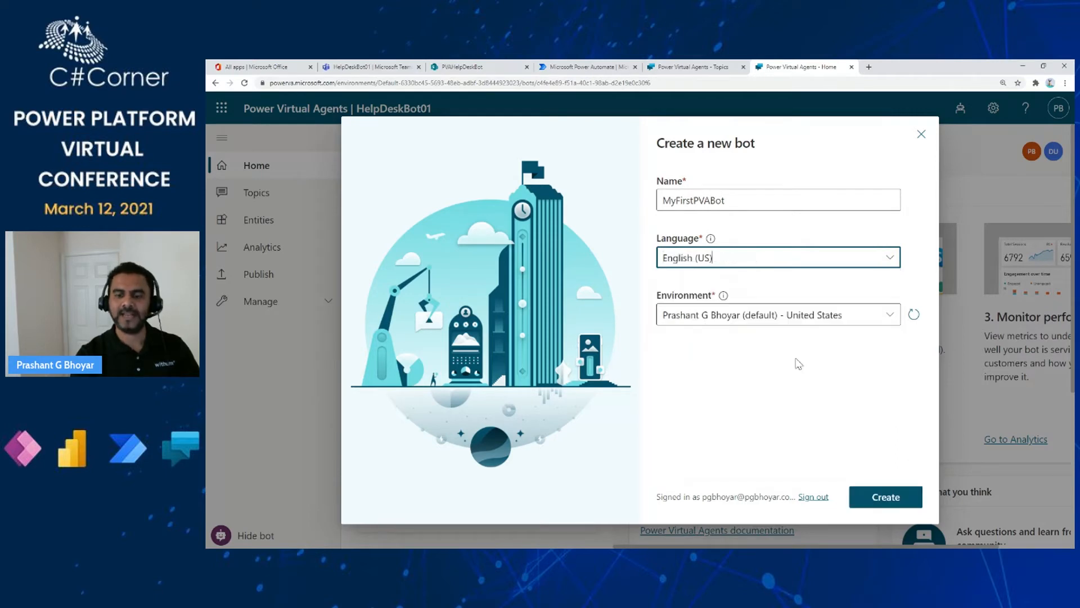
pyautogui.click(892, 322)
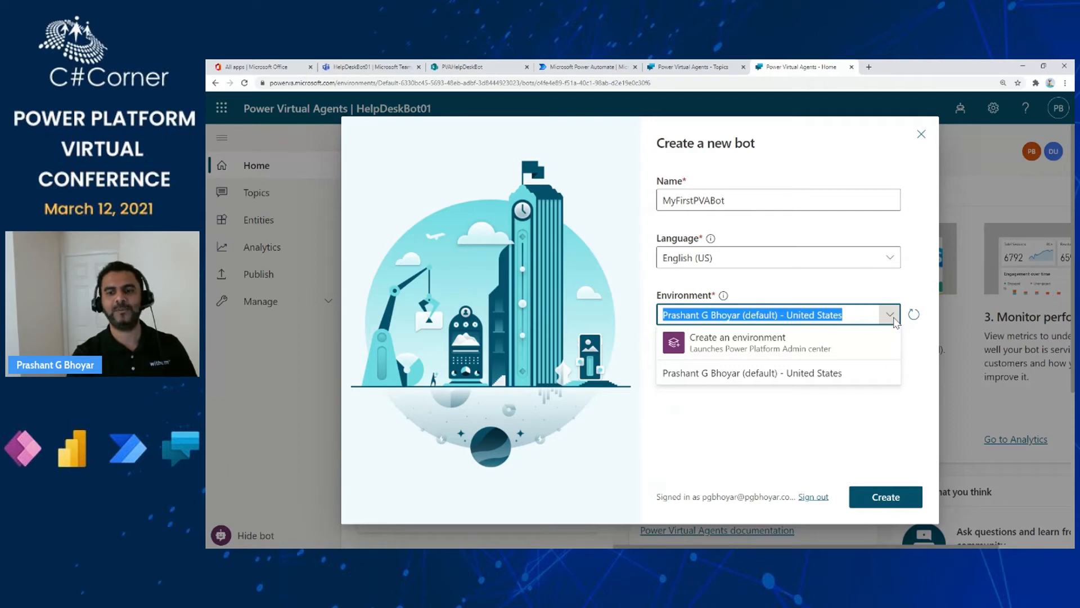
pyautogui.click(749, 420)
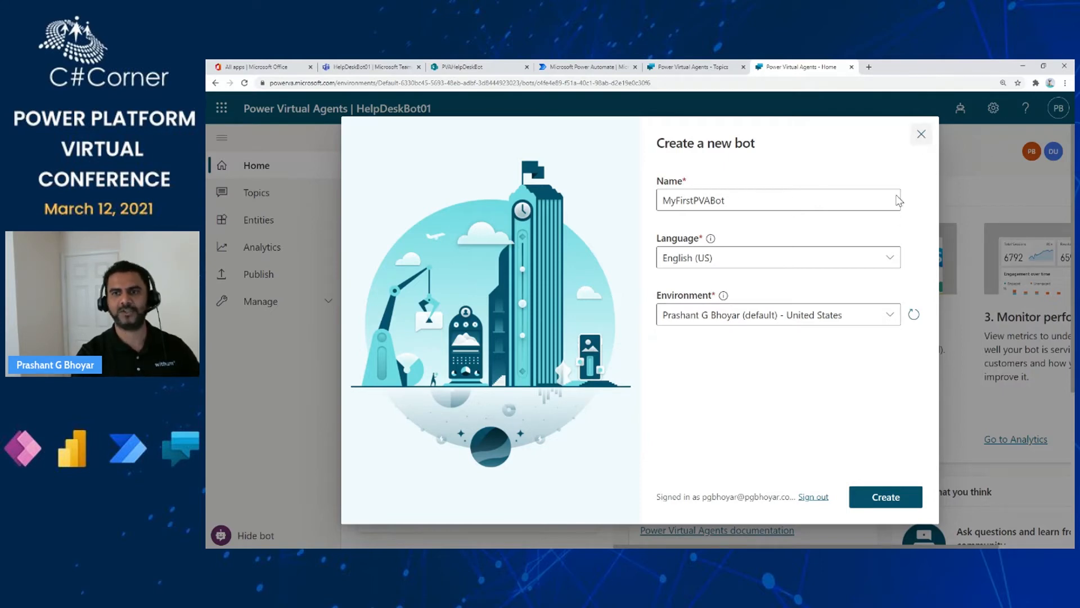
pyautogui.click(920, 136)
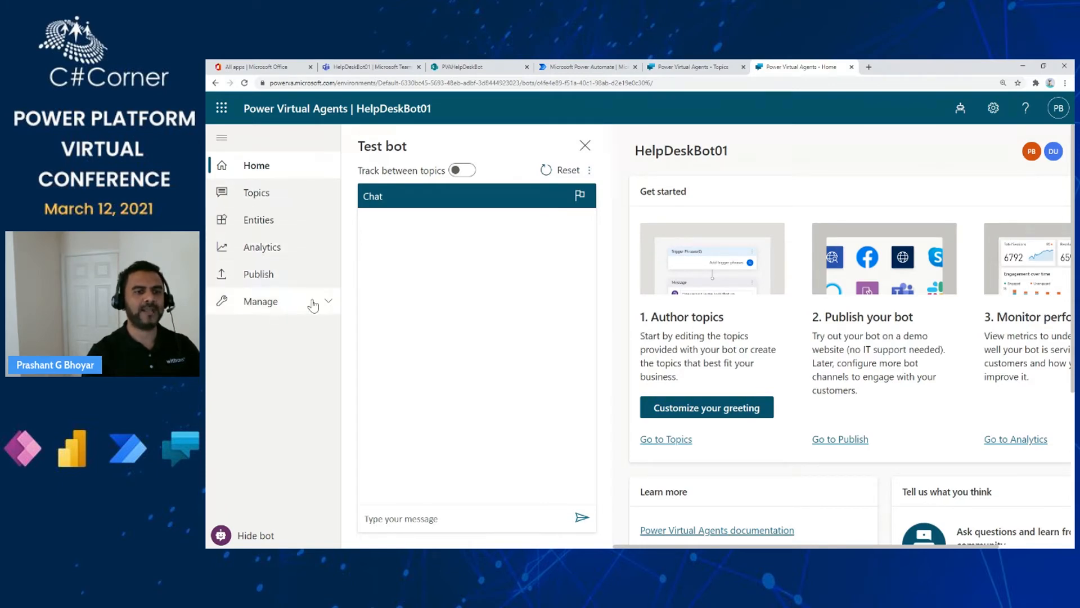
pyautogui.click(329, 303)
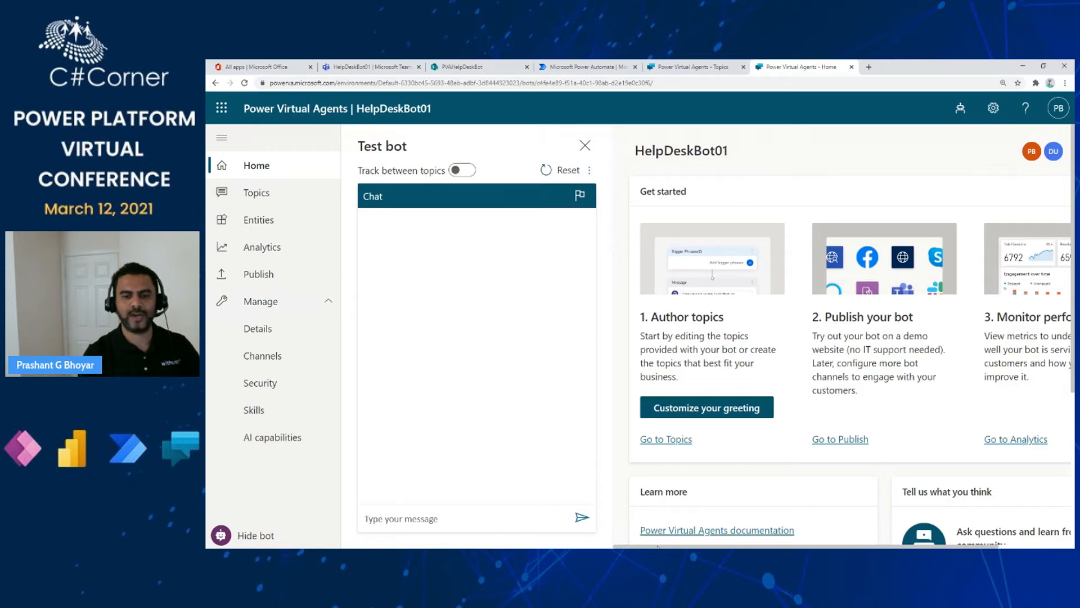
pyautogui.moveTo(659, 547)
pyautogui.mouseDown()
pyautogui.moveTo(721, 547)
pyautogui.moveTo(672, 547)
pyautogui.mouseUp()
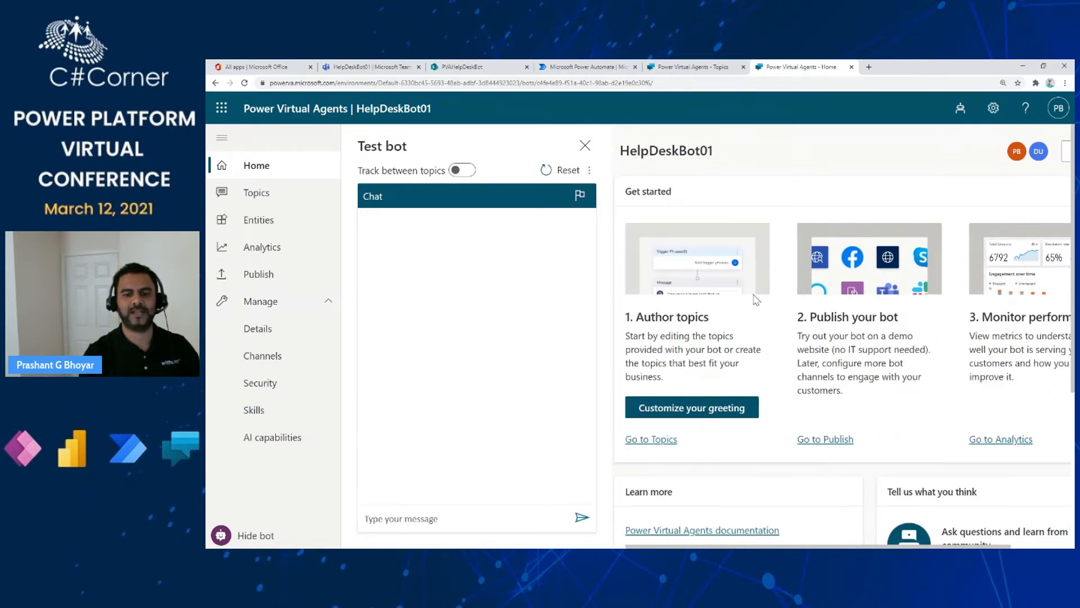
pyautogui.scroll(-3, 755, 299)
pyautogui.scroll(-2, 757, 300)
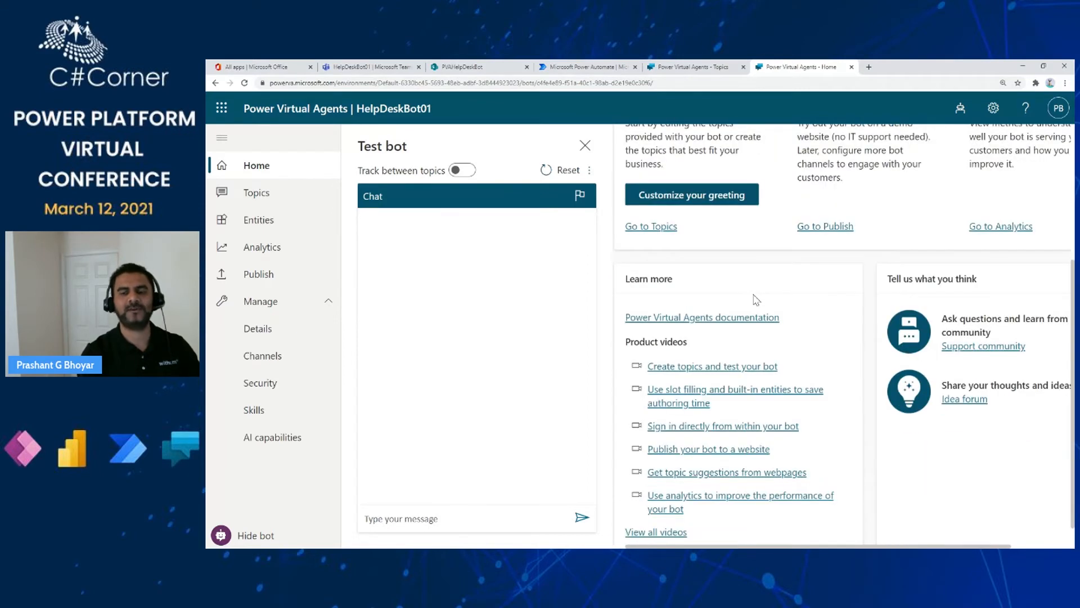
pyautogui.scroll(-1, 756, 300)
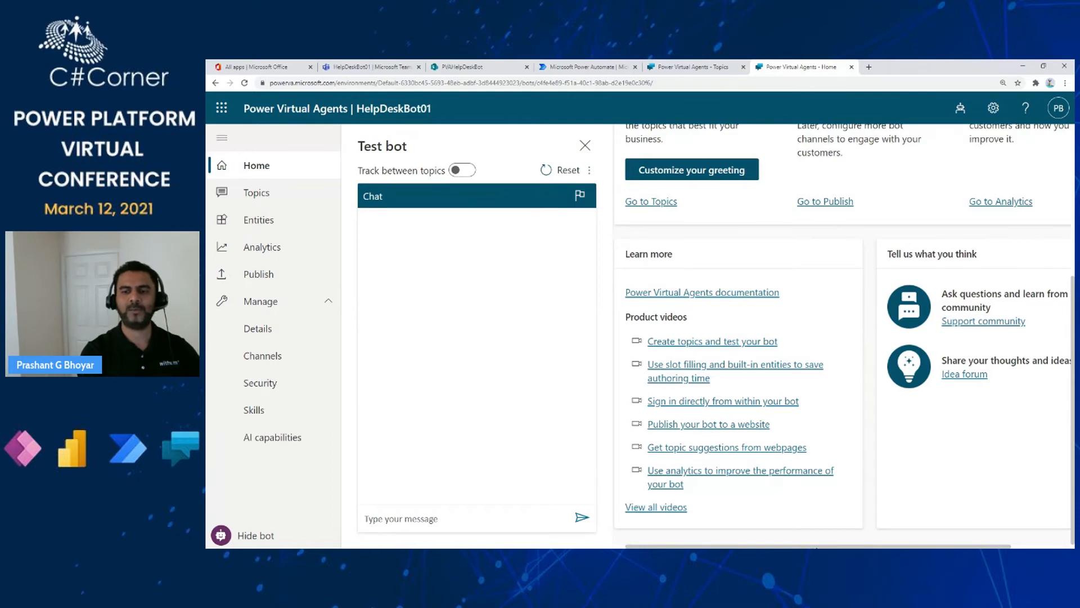
pyautogui.hscroll(1, 843, 336)
pyautogui.hscroll(1, 967, 340)
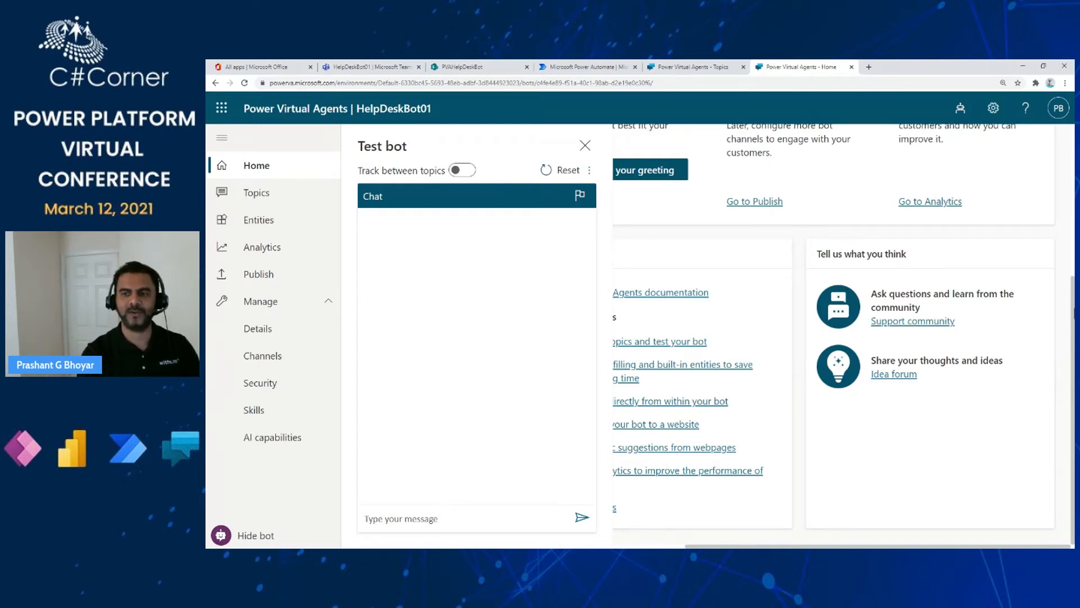
pyautogui.scroll(1, 844, 335)
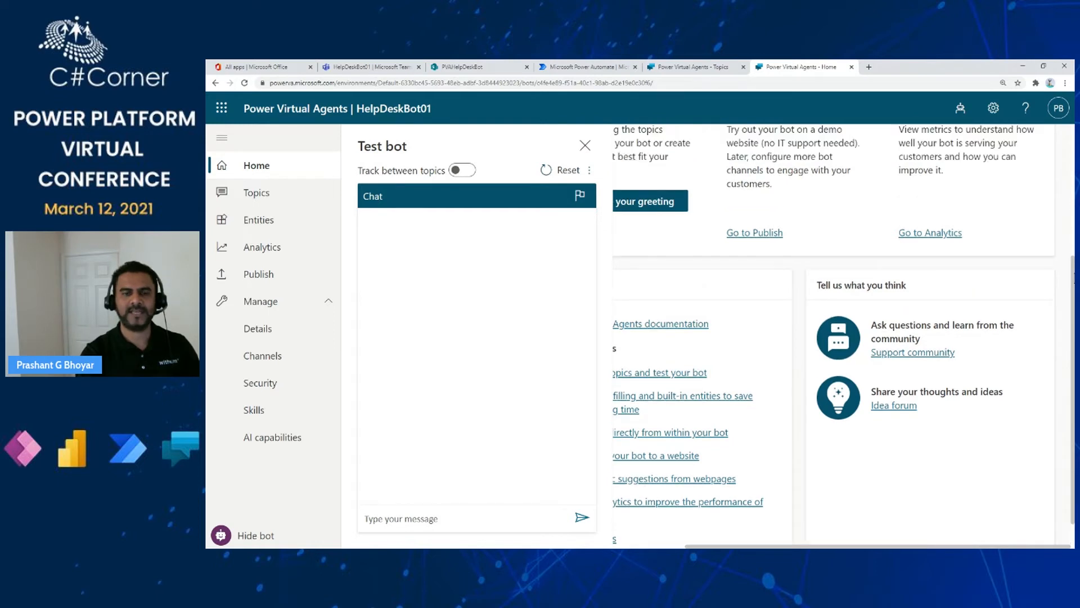
pyautogui.scroll(4, 844, 338)
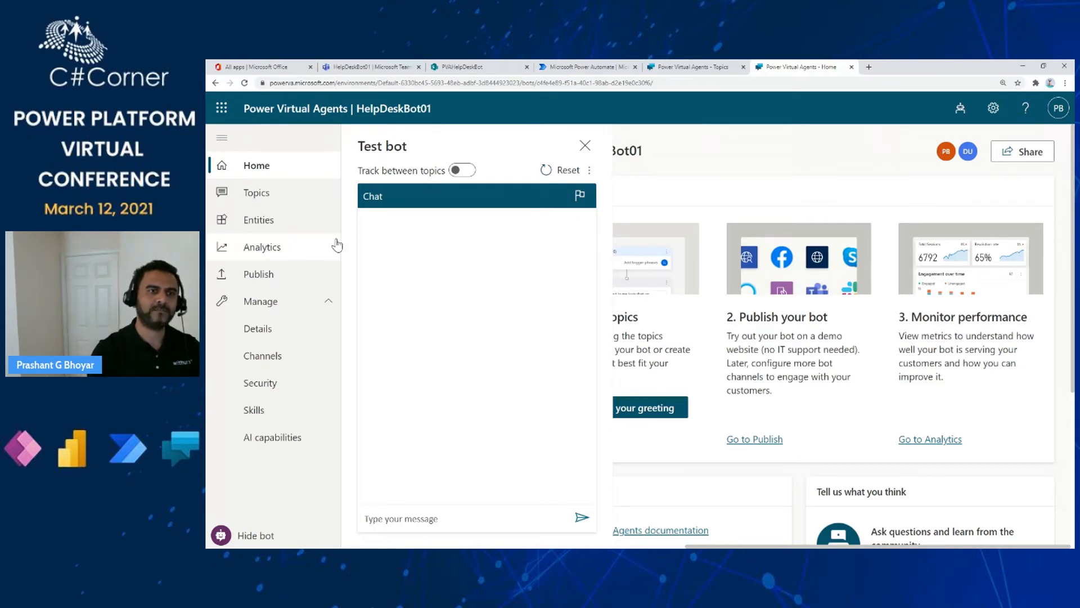
# - Show the Topics page listing the bot's 14 topics, including Work Machine
pyautogui.click(257, 194)
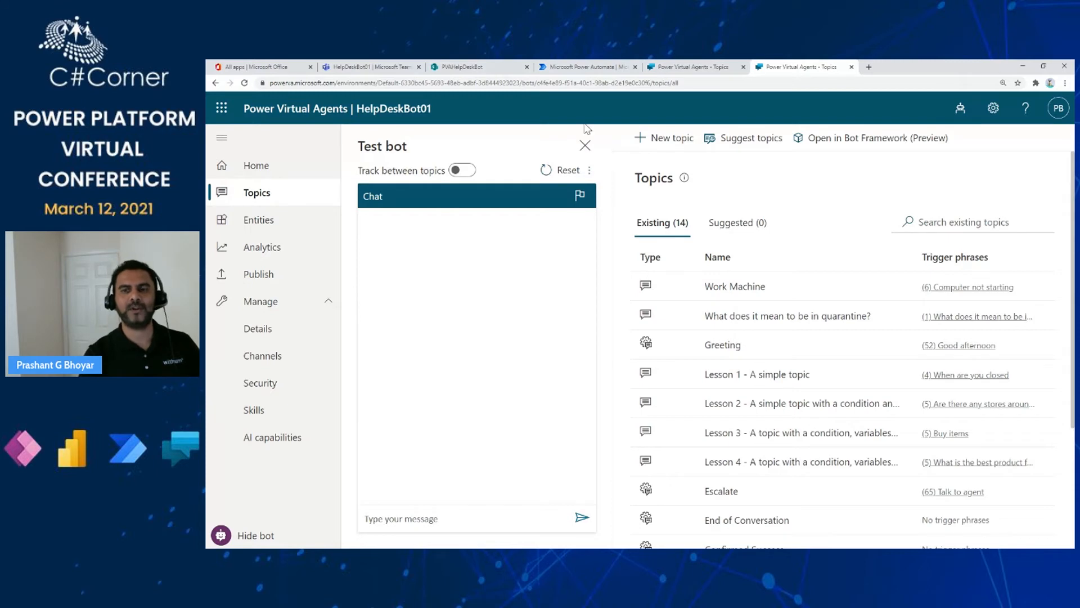
# - Create a new topic named 'Ignite 2021', focus the trigger phrase box, and hide the test bot
pyautogui.click(651, 144)
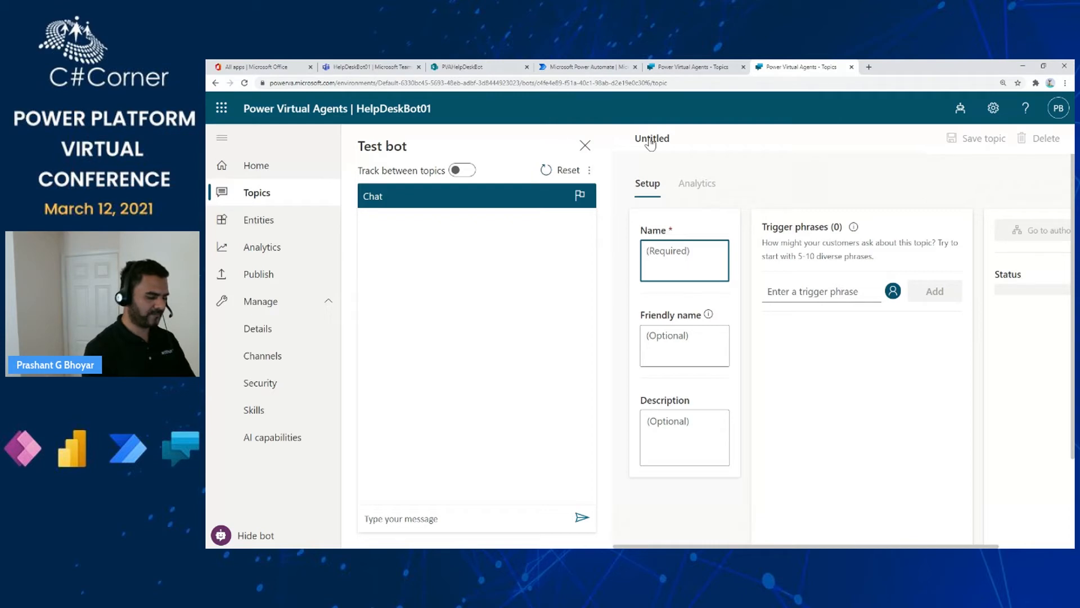
pyautogui.write('Ignite 2021')
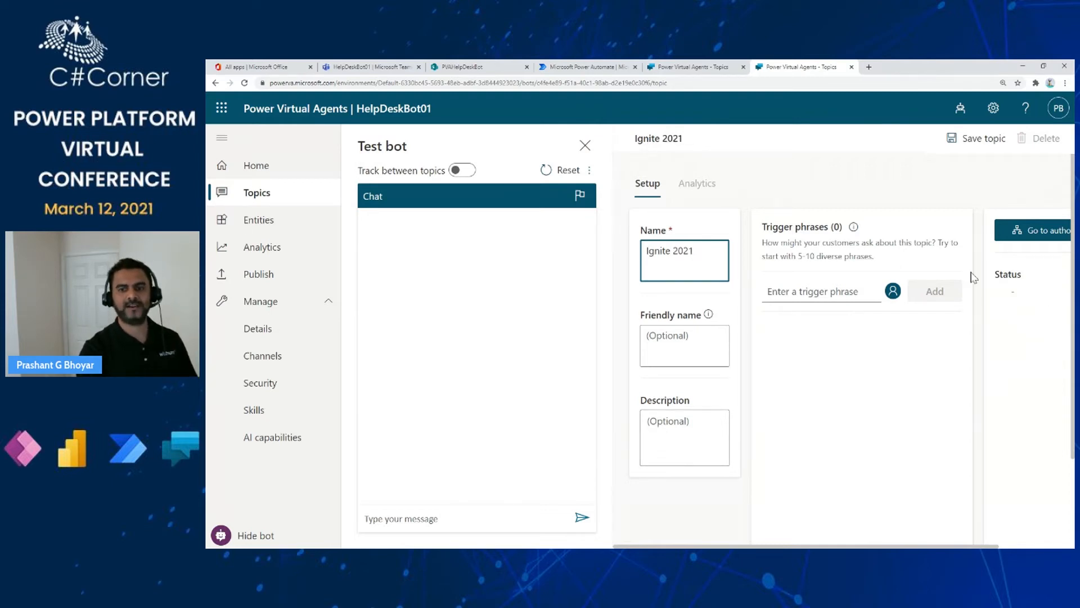
pyautogui.click(799, 296)
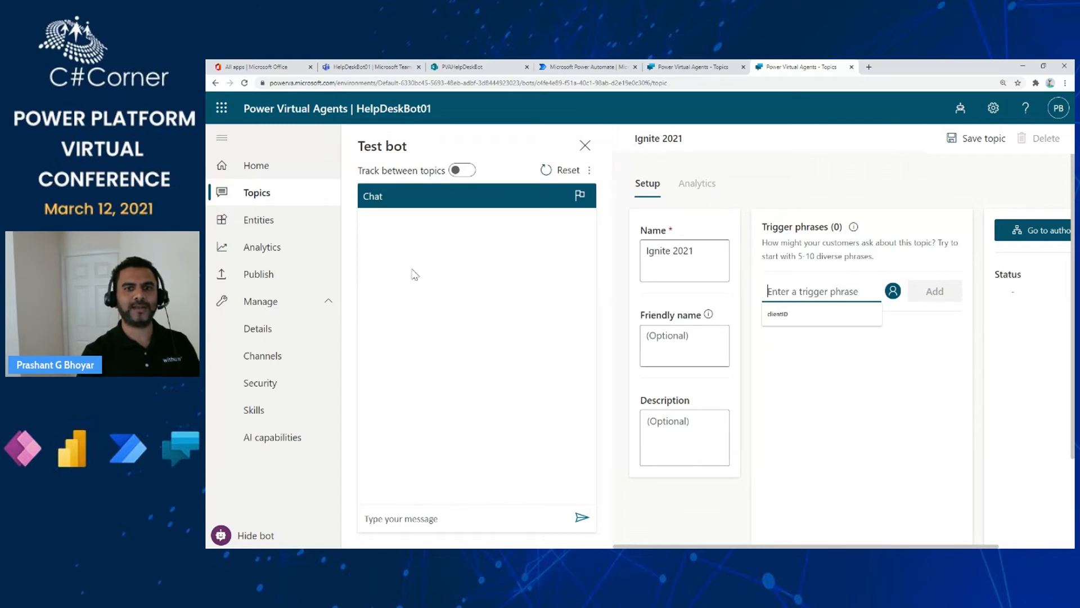
pyautogui.click(585, 148)
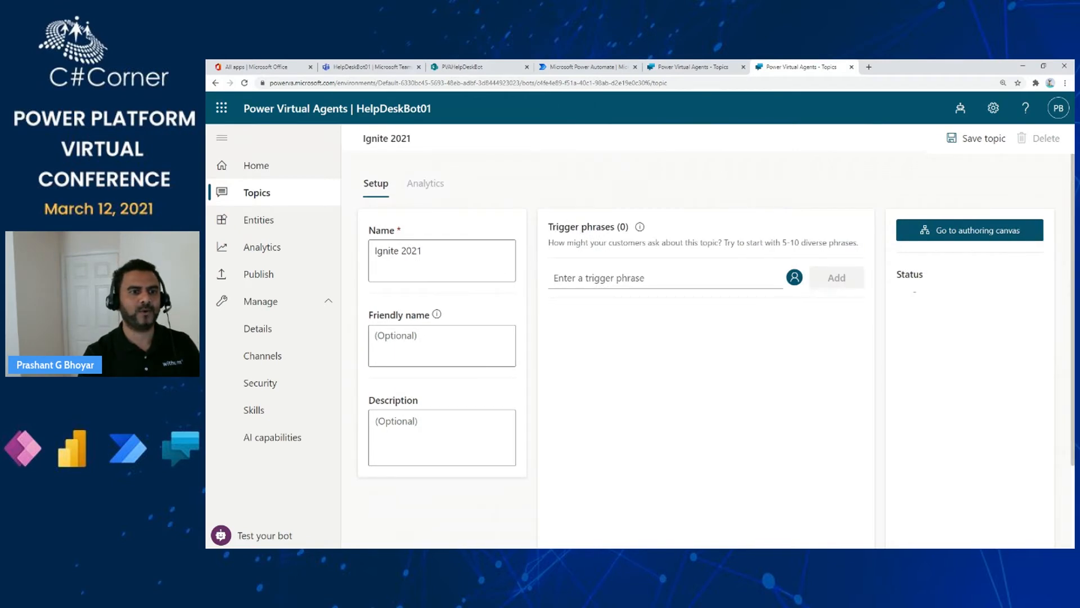
# - Discard the unsaved Ignite 2021 topic and open the Work Machine topic's setup
pyautogui.click(252, 198)
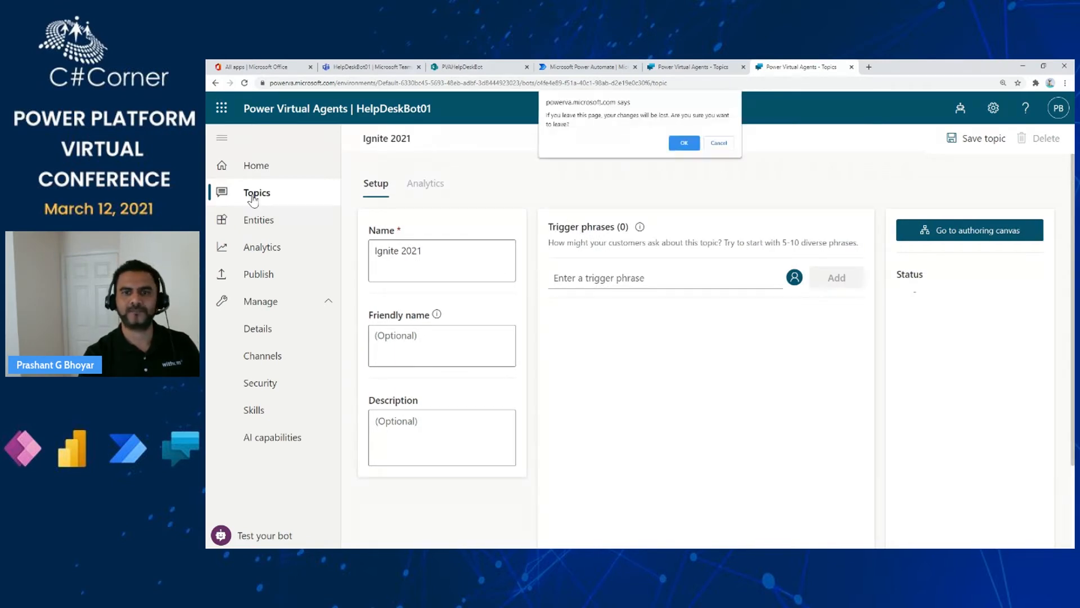
pyautogui.click(696, 144)
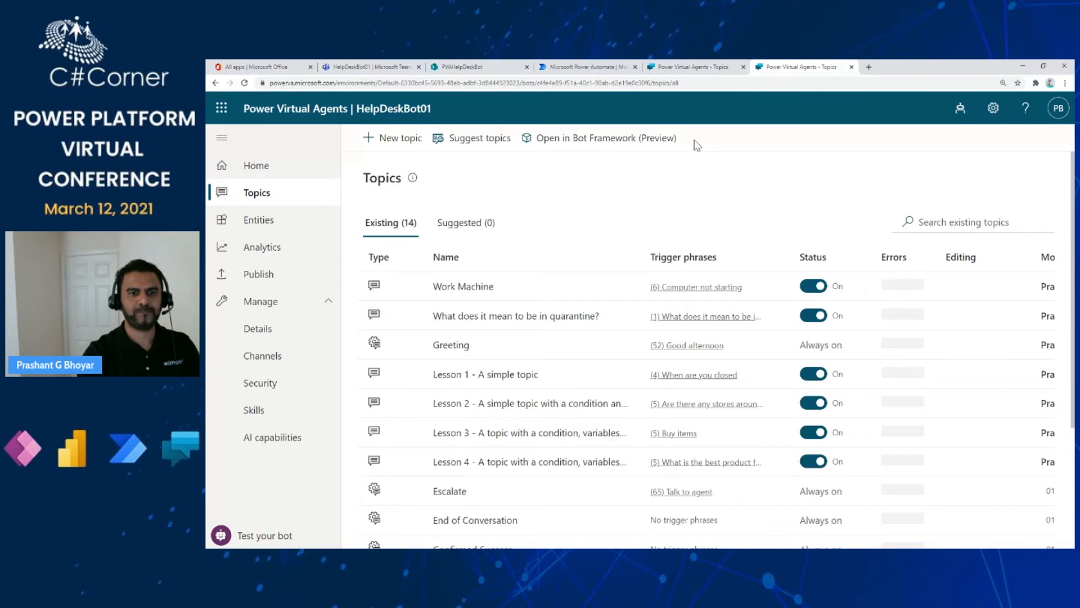
pyautogui.click(481, 288)
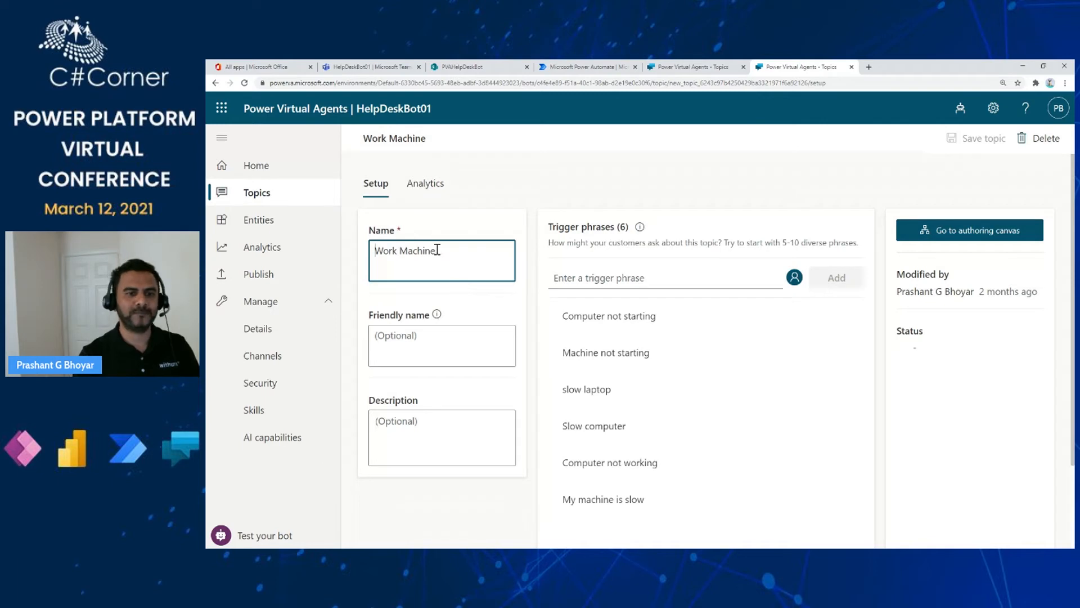
# - Select the Work Machine name and trigger phrase box, then switch to the authoring canvas
pyautogui.moveTo(437, 250); pyautogui.dragTo(376, 250)
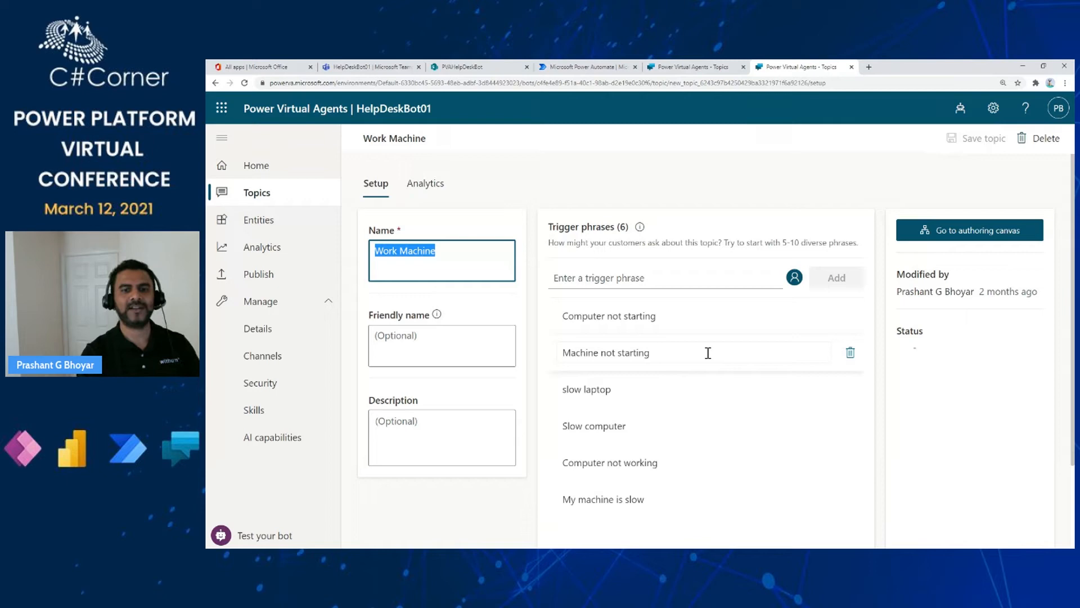
pyautogui.click(612, 278)
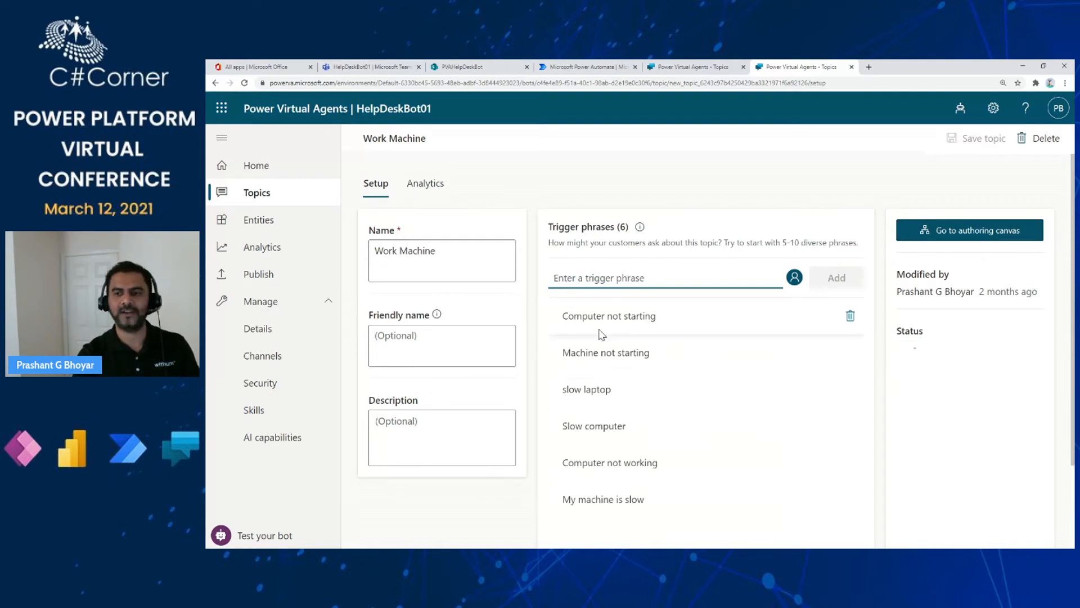
pyautogui.click(945, 234)
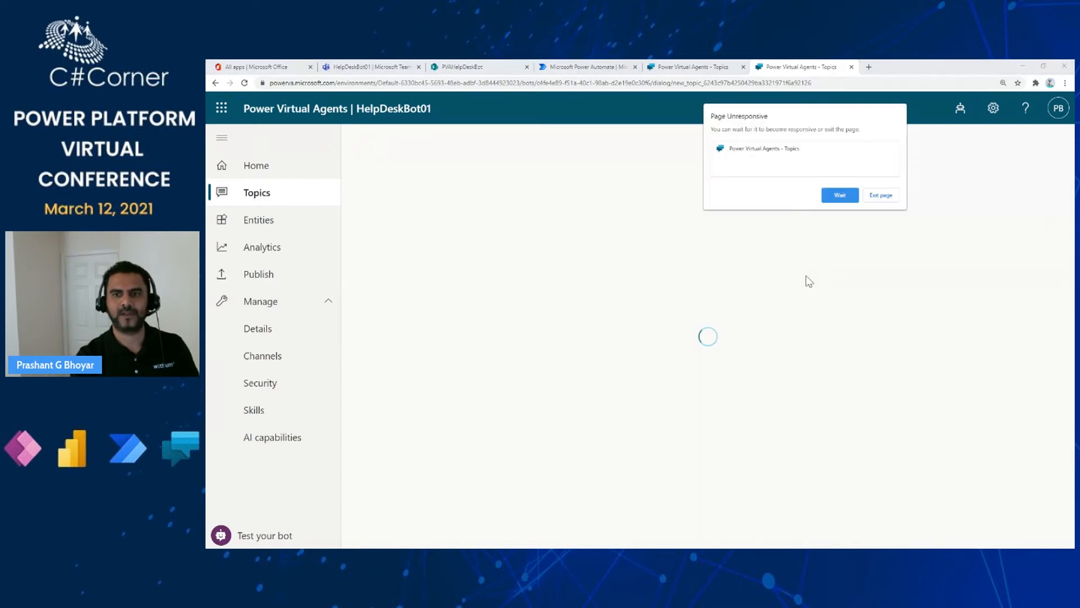
# - Wait for the unresponsive page to load, then place the cursor in the apology message
pyautogui.click(840, 195)
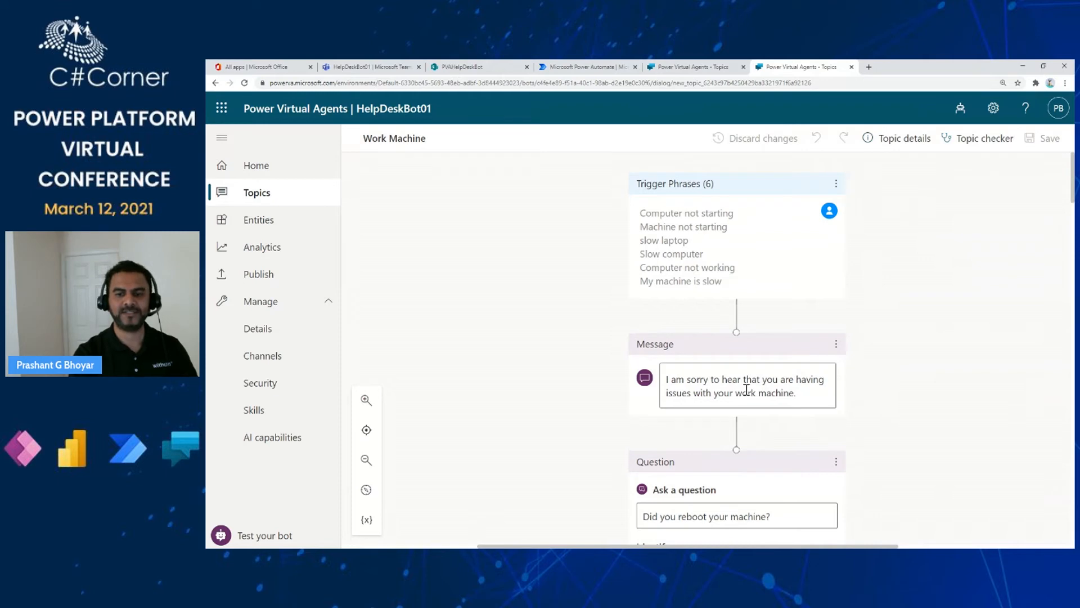
pyautogui.click(804, 393)
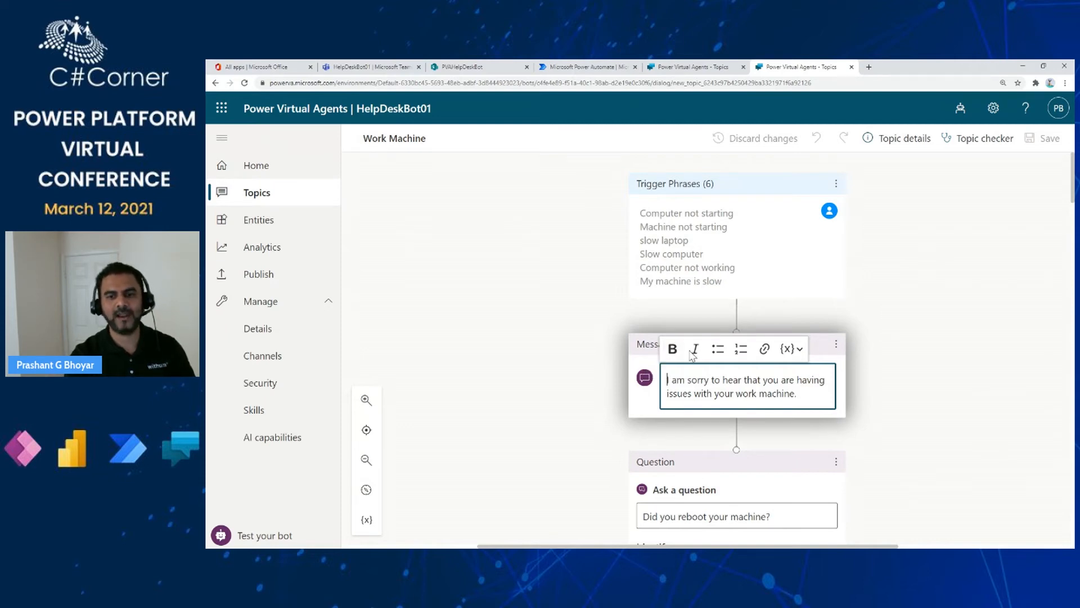
# - Browse the bot variables without inserting one, then scroll down to the reboot question's Yes/No options
pyautogui.click(800, 350)
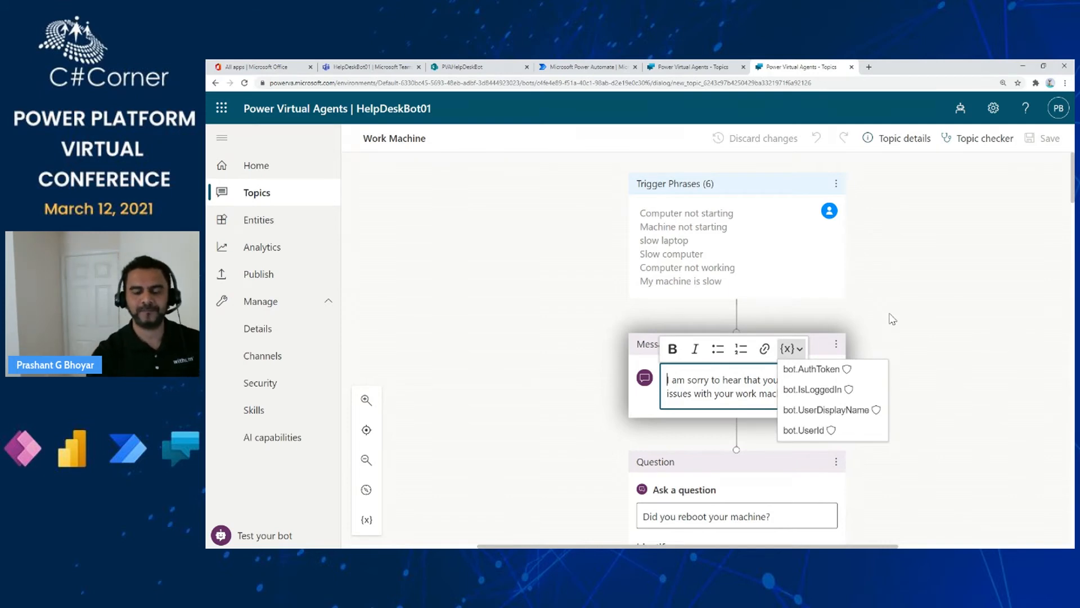
pyautogui.click(915, 305)
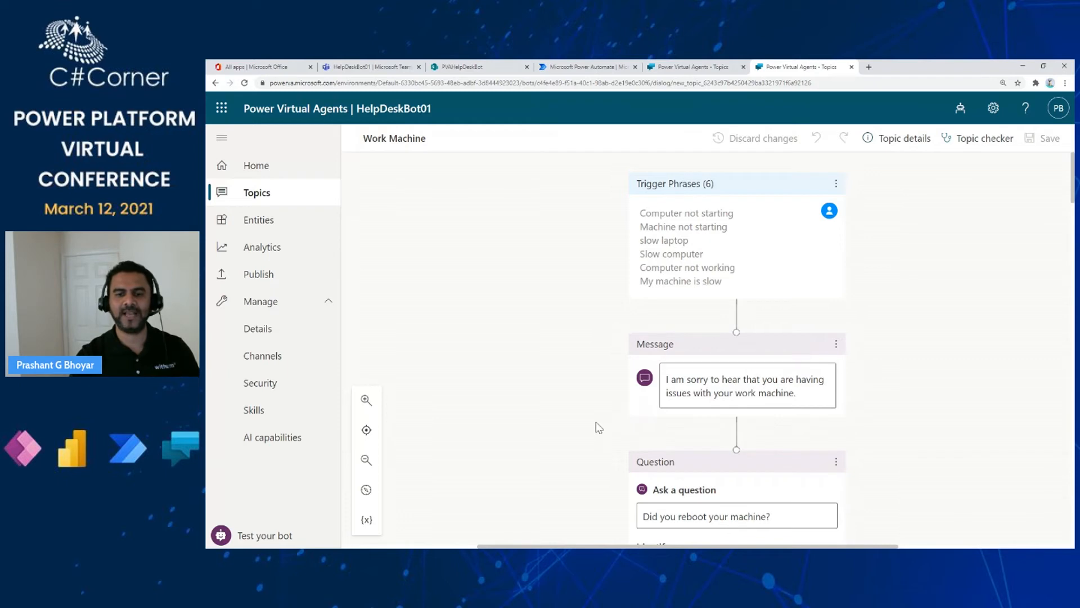
pyautogui.scroll(-2, 599, 427)
pyautogui.scroll(-2, 599, 428)
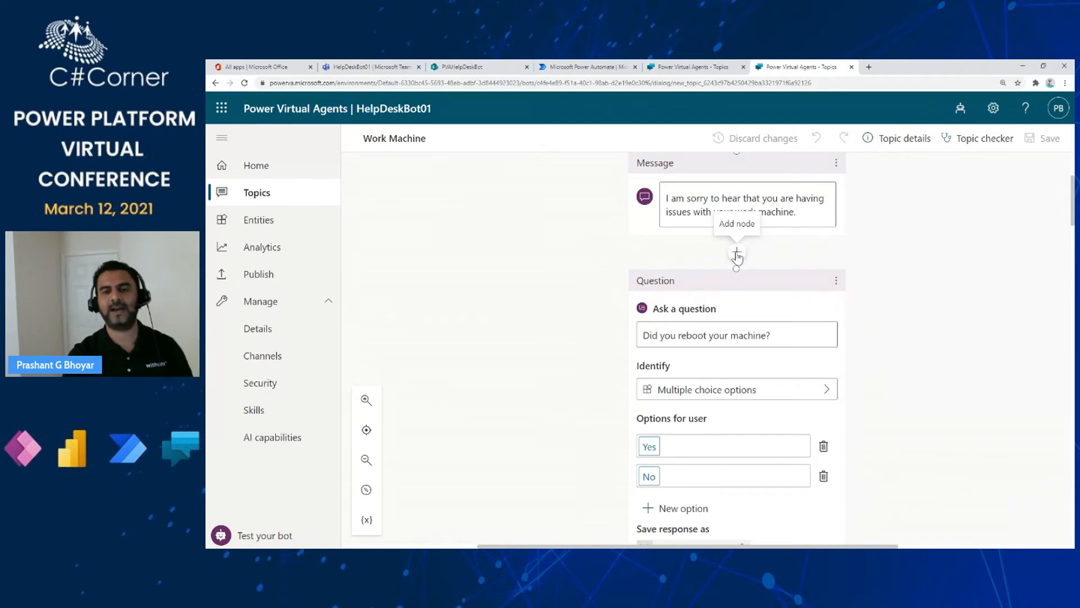
# - Dismiss the Page Unresponsive warning and show the add-node menu below the apology message
pyautogui.click(737, 253)
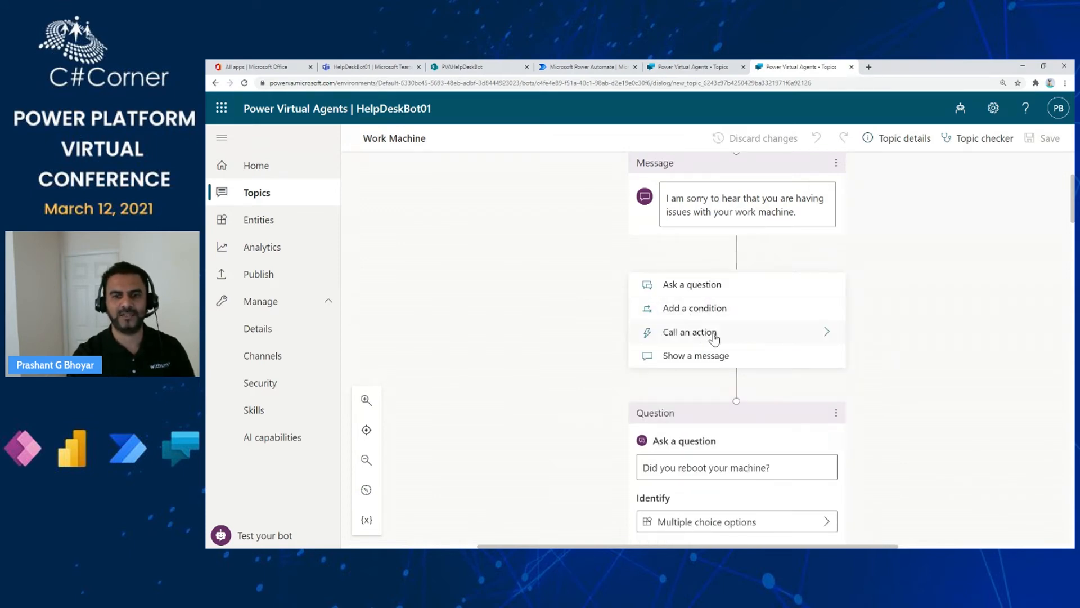
pyautogui.click(720, 293)
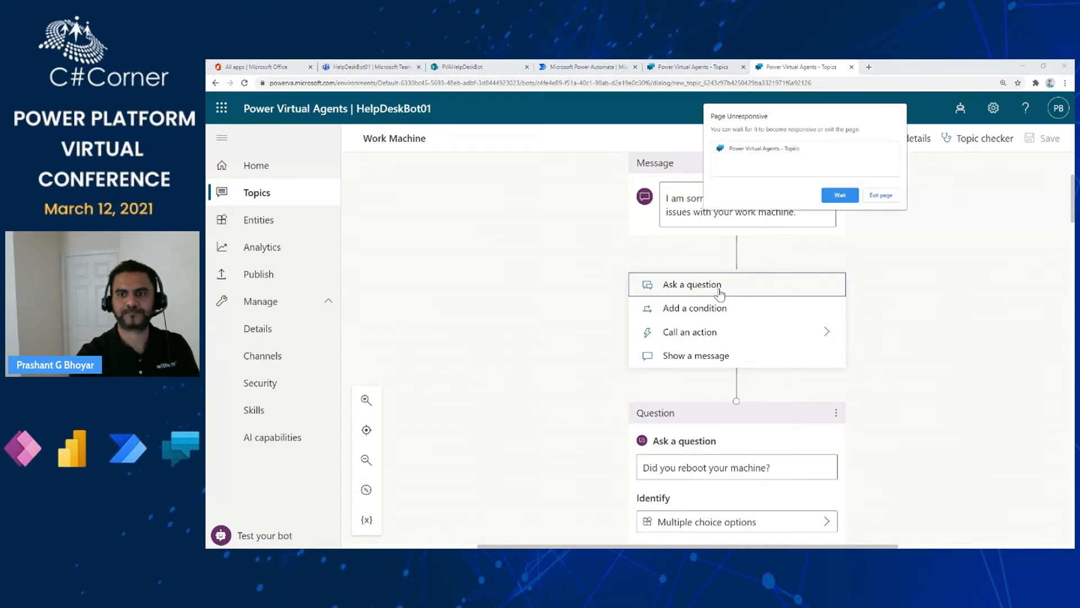
pyautogui.click(836, 197)
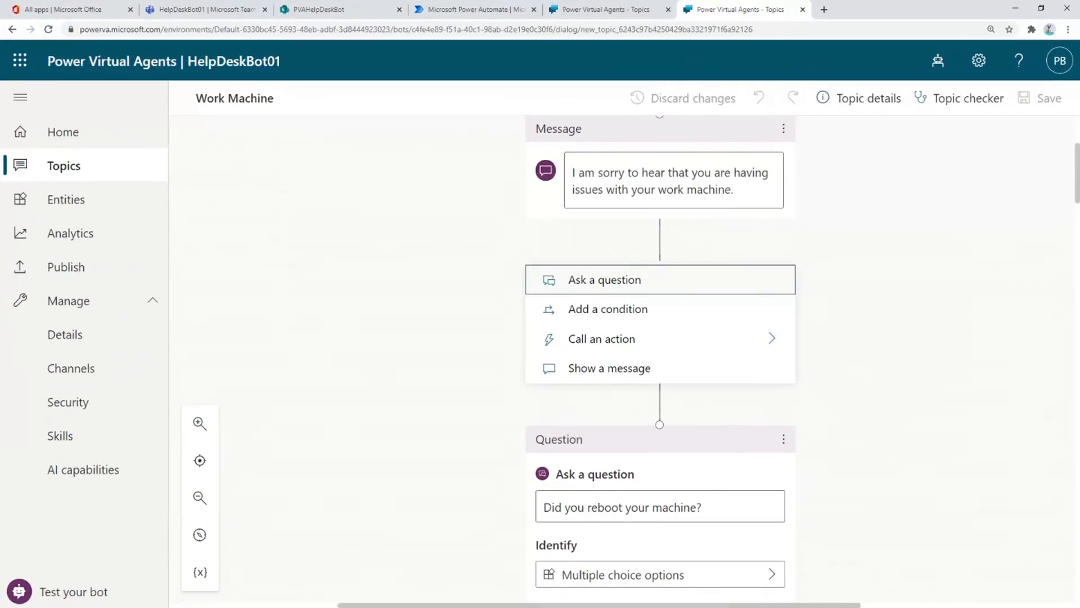
# - Insert a Question node after the apology message and open its Identify options
pyautogui.click(604, 281)
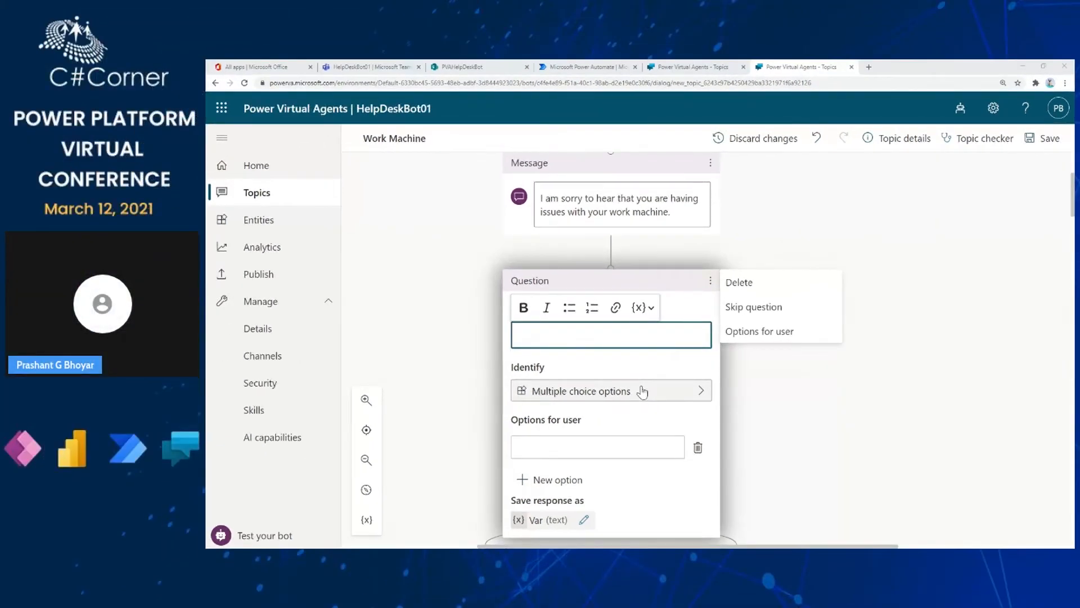
pyautogui.scroll(-2, 543, 412)
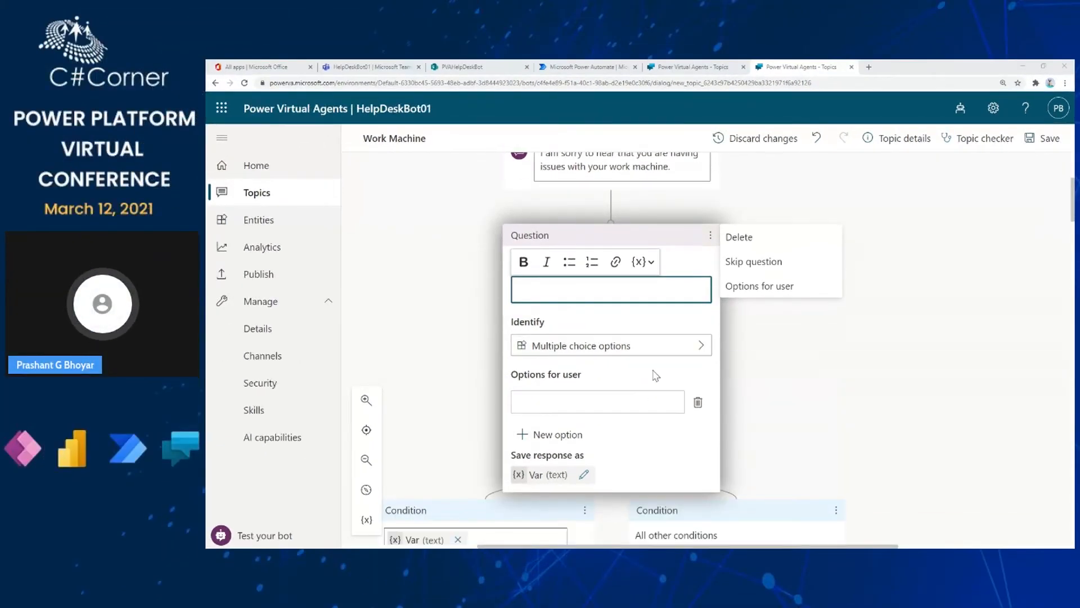
pyautogui.click(702, 349)
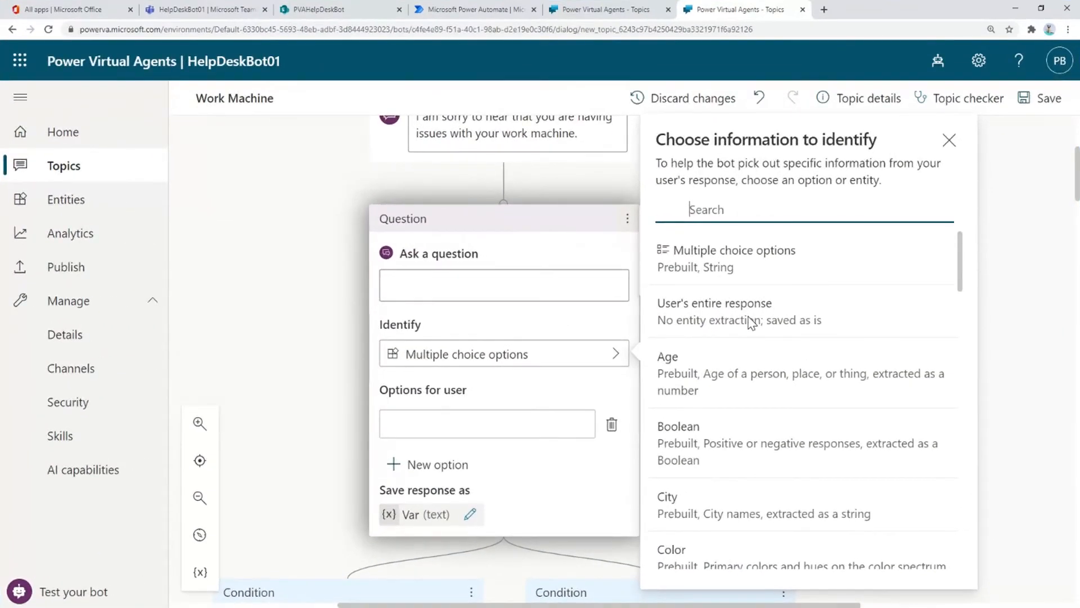
# - Browse the entity list, search for 'url', then close the chooser unchanged
pyautogui.scroll(-3, 760, 362)
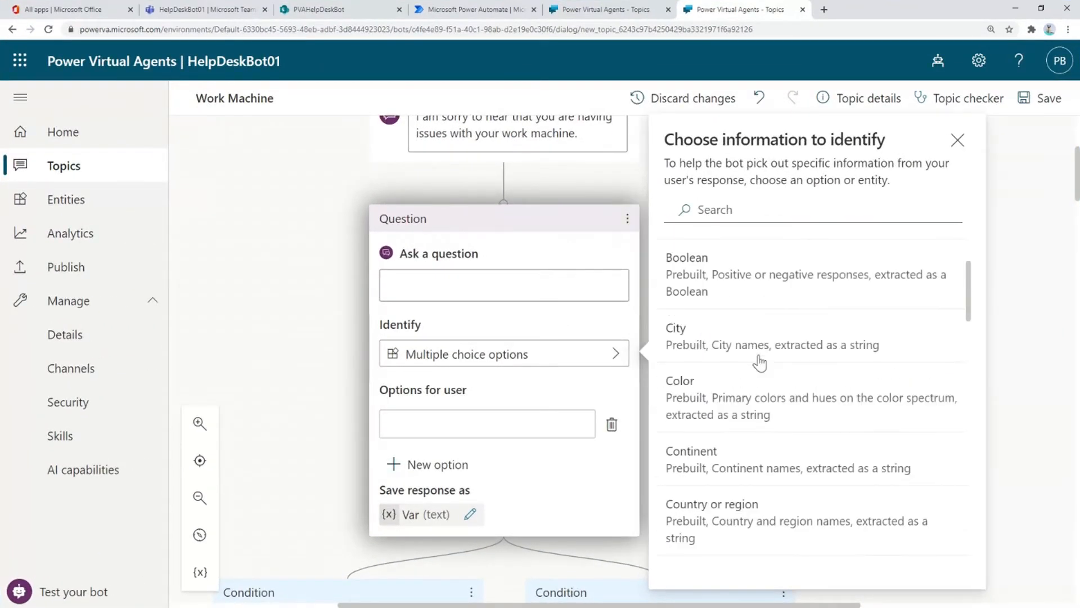
pyautogui.scroll(-4, 759, 363)
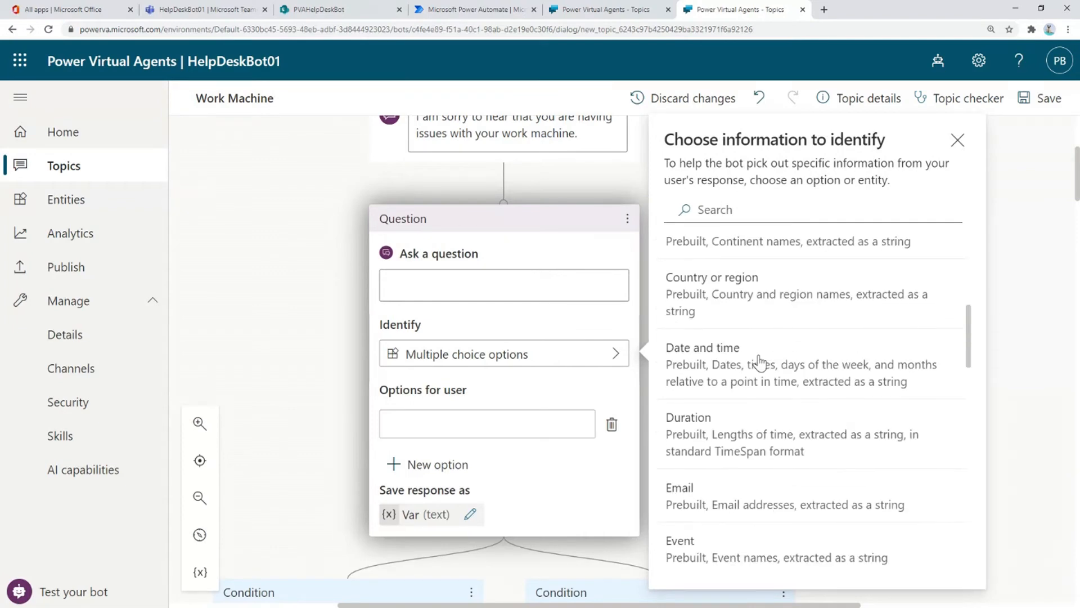
pyautogui.scroll(-1, 760, 362)
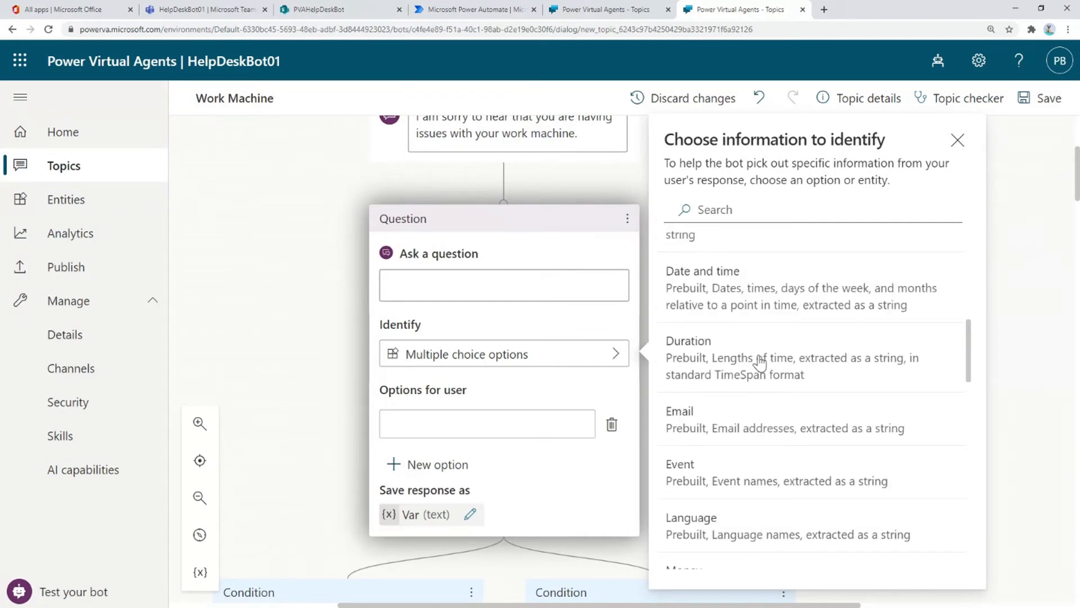
pyautogui.scroll(-1, 778, 371)
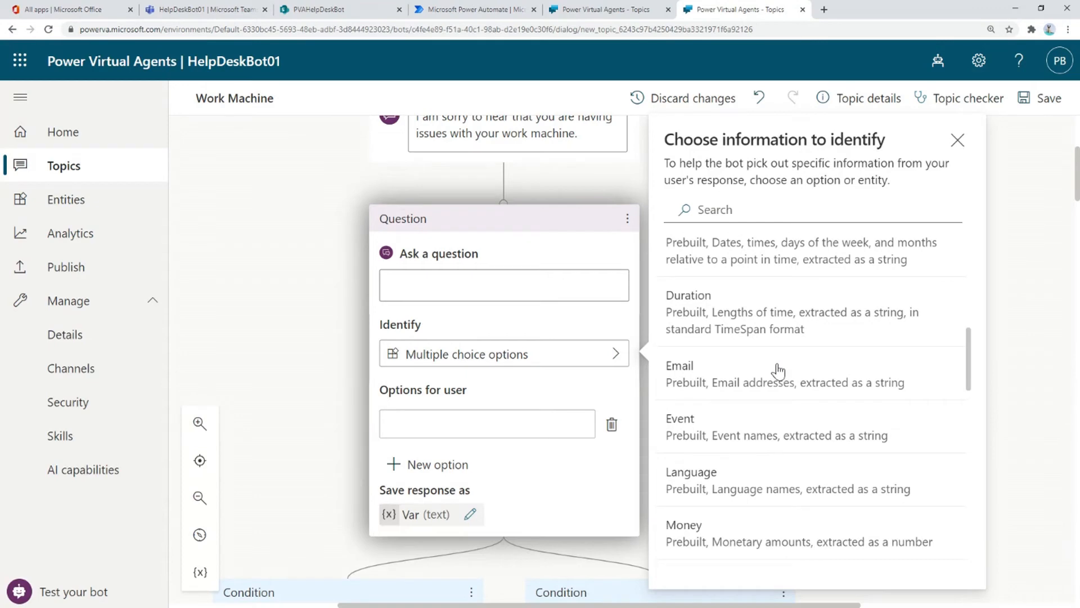
pyautogui.scroll(-10, 778, 371)
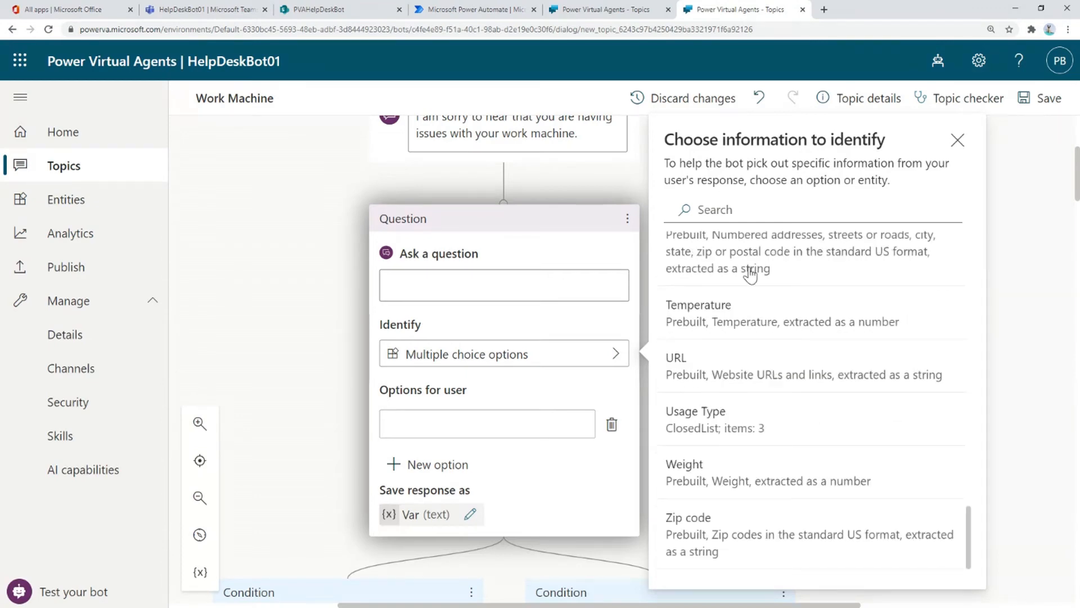
pyautogui.click(731, 210)
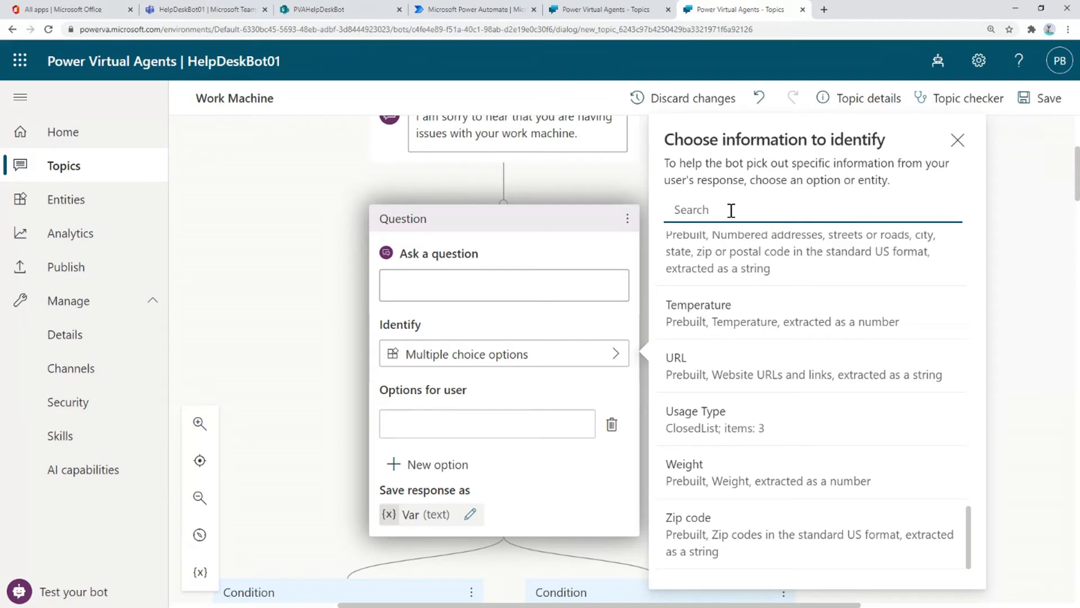
pyautogui.write('url')
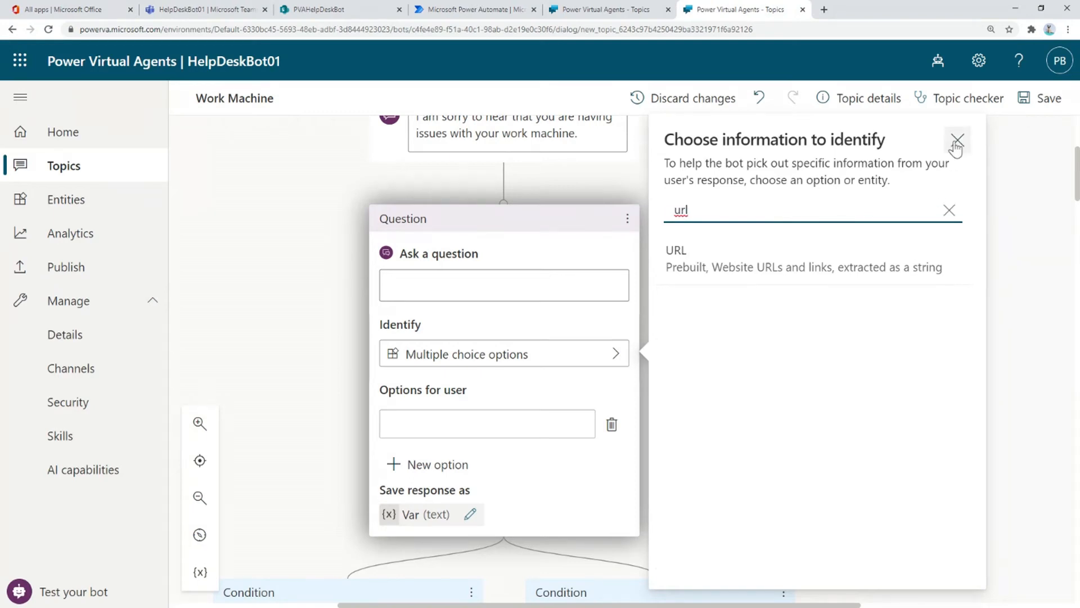
pyautogui.click(951, 210)
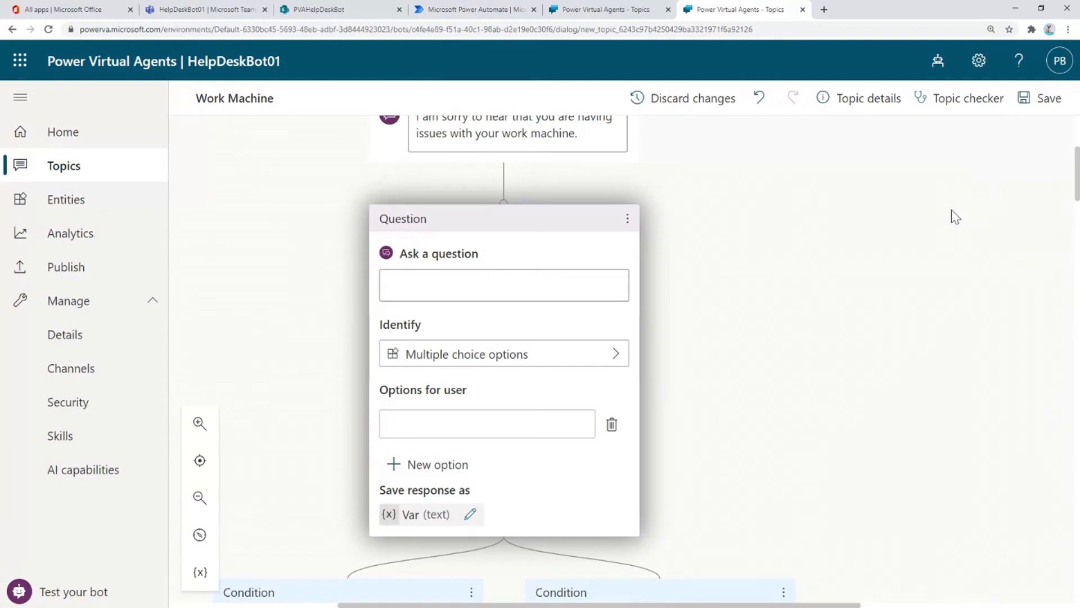
# - Delete the blank Question node from its actions menu
pyautogui.click(627, 222)
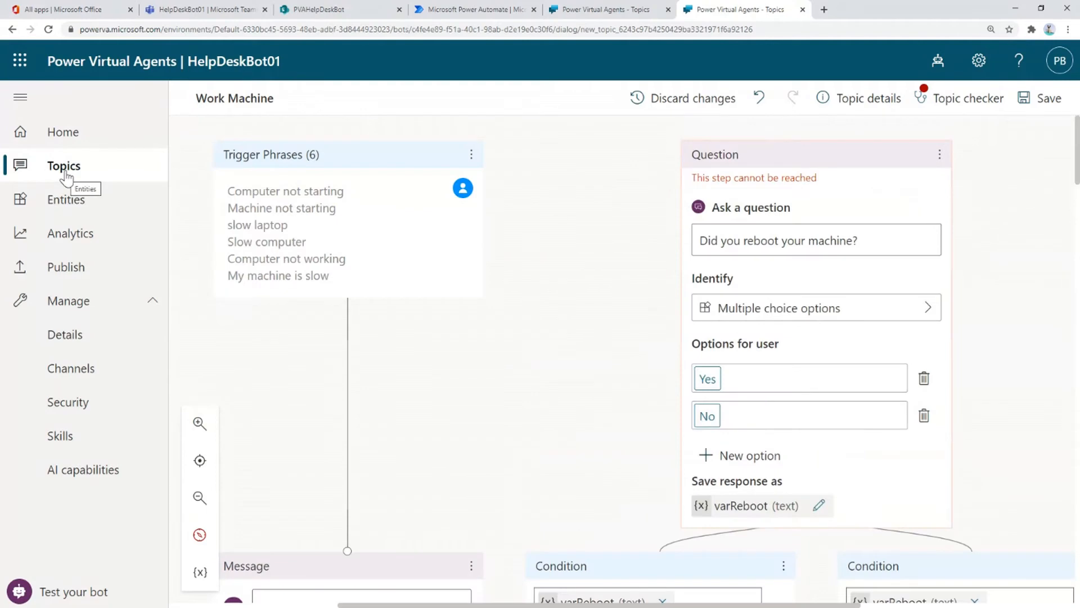
# - Leave the Work Machine topic for the Topics list without saving
pyautogui.click(65, 172)
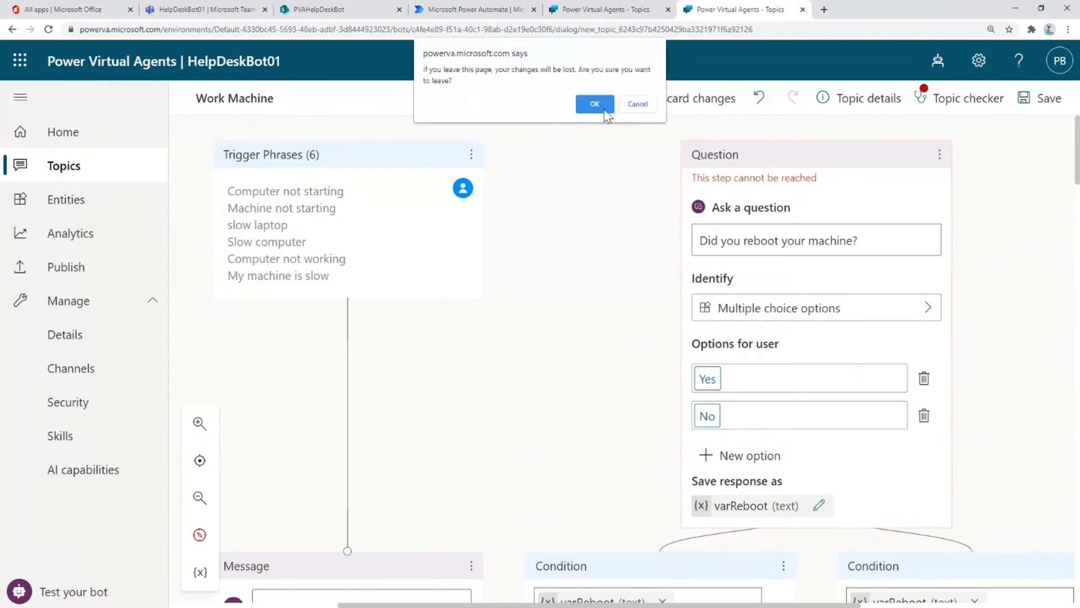
pyautogui.click(595, 105)
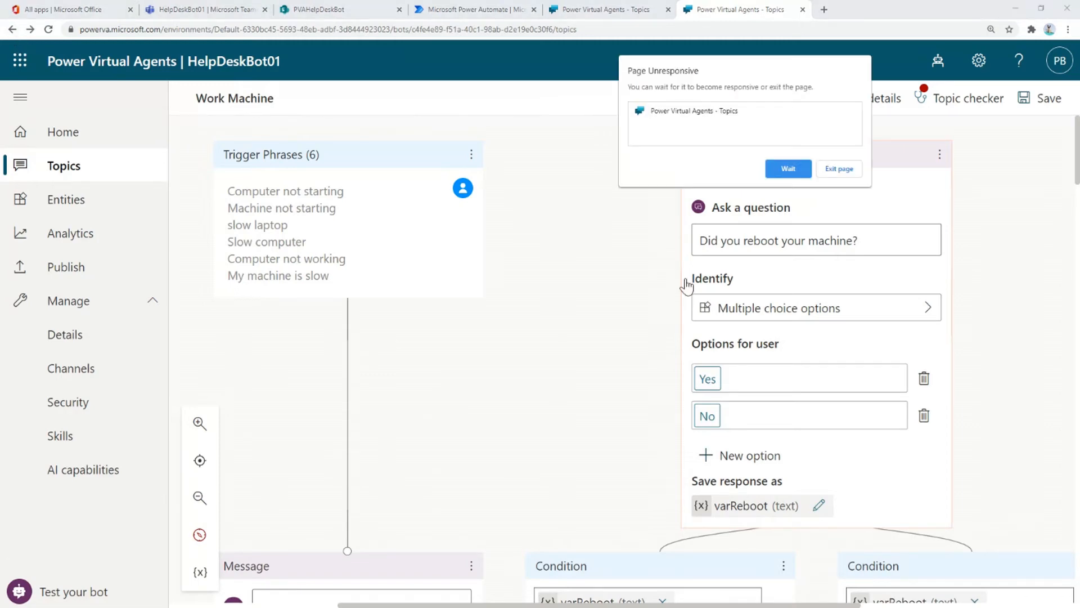
pyautogui.click(788, 169)
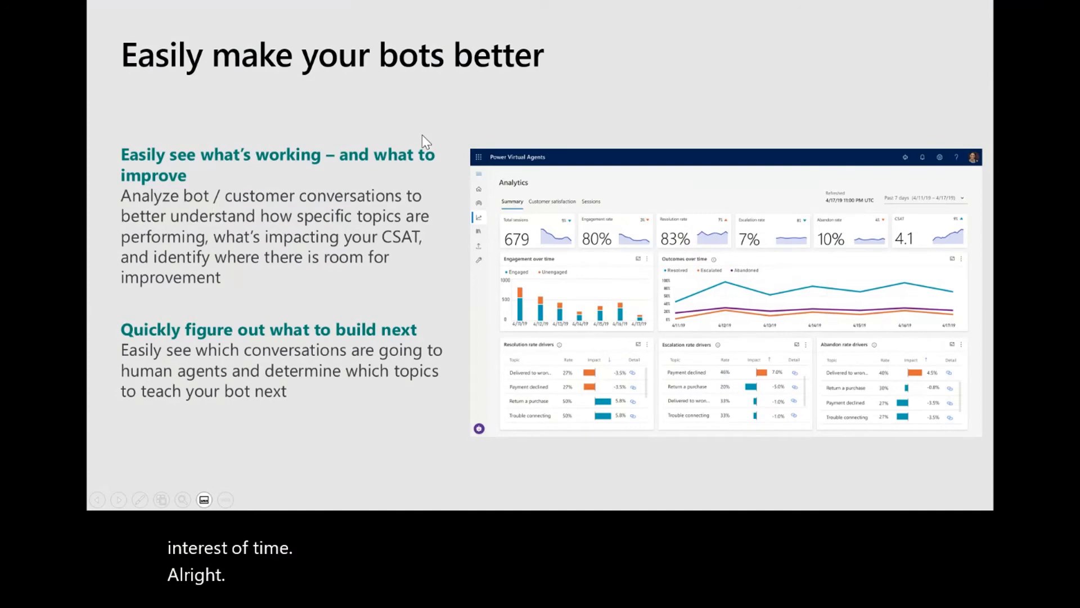
# - Advance the slideshow past the Demo slide to 'Create personalized customer experiences'
pyautogui.press('Right')
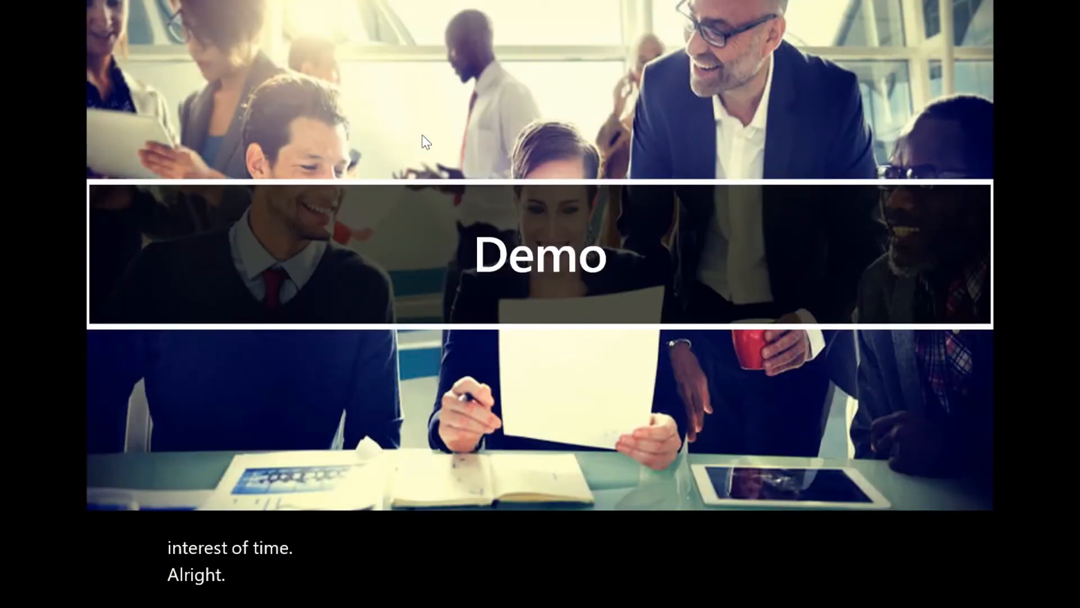
pyautogui.click(411, 184)
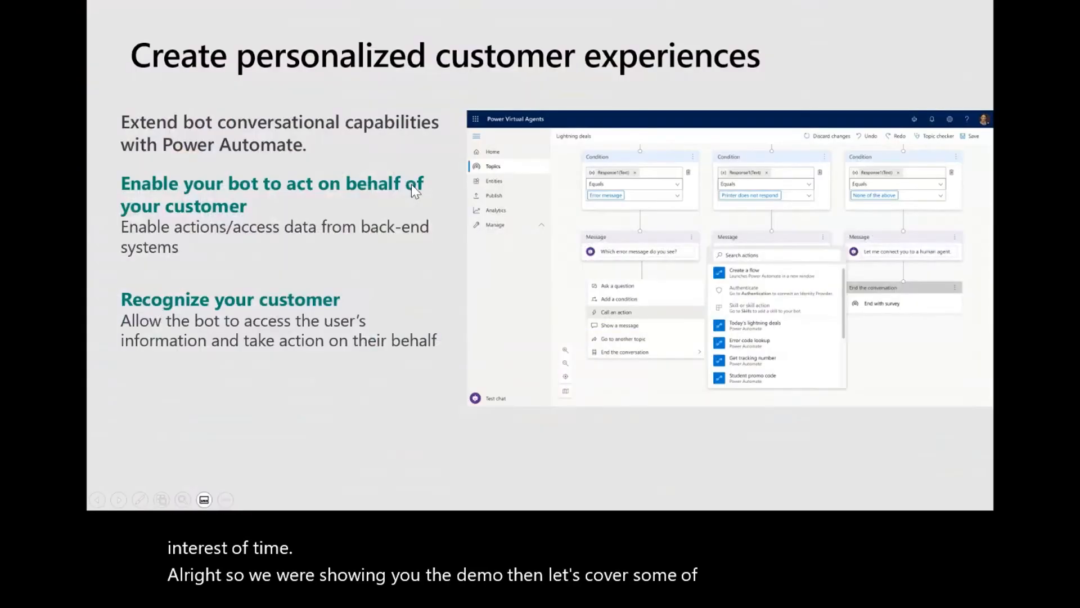
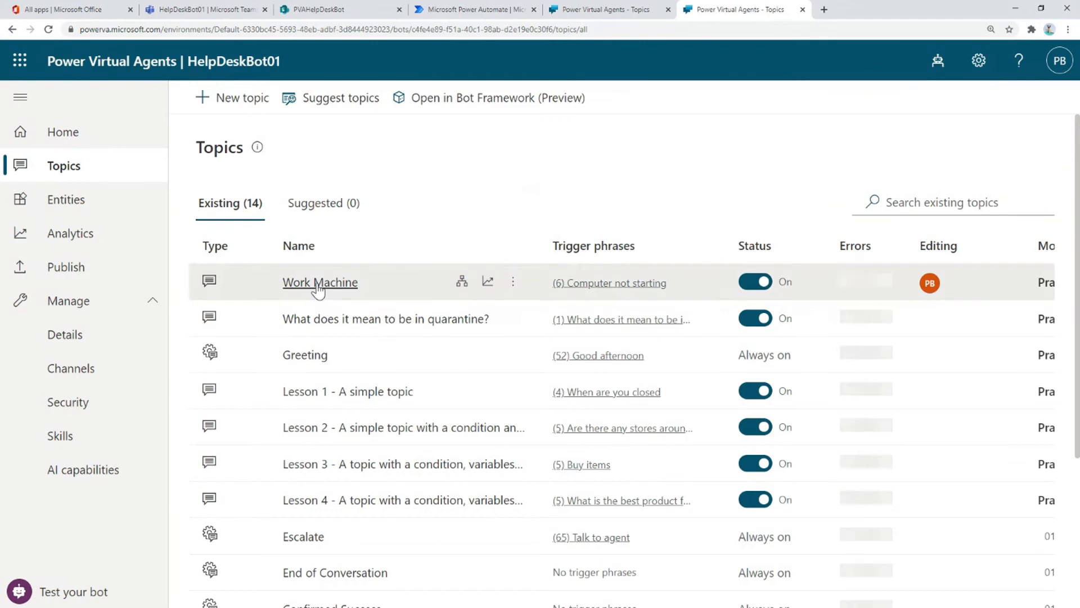
# - Open the Work Machine topic and show its conversation flow in the authoring canvas
pyautogui.click(318, 284)
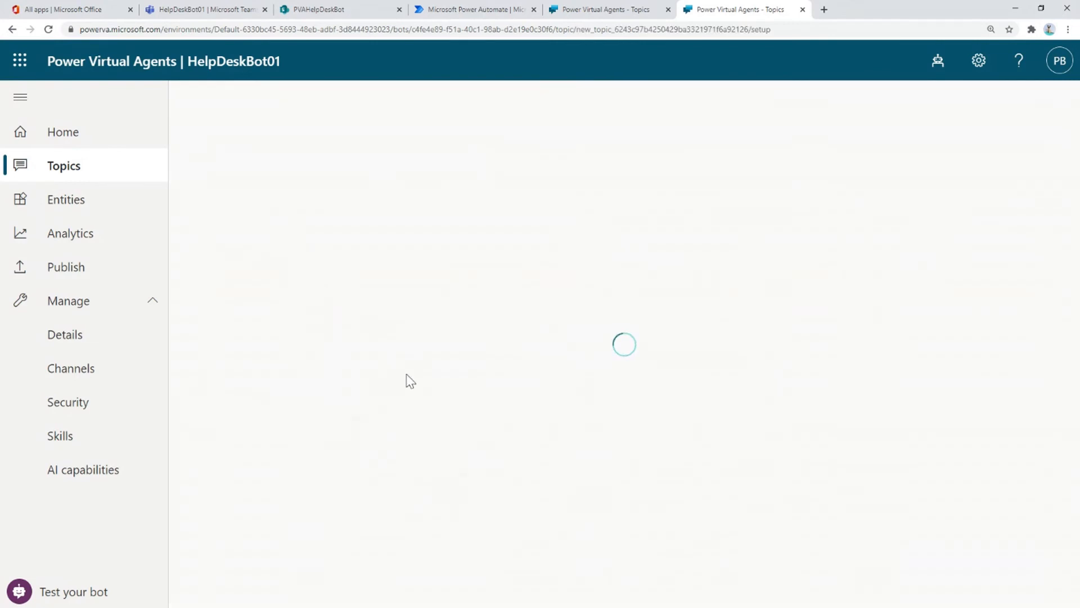
pyautogui.click(949, 213)
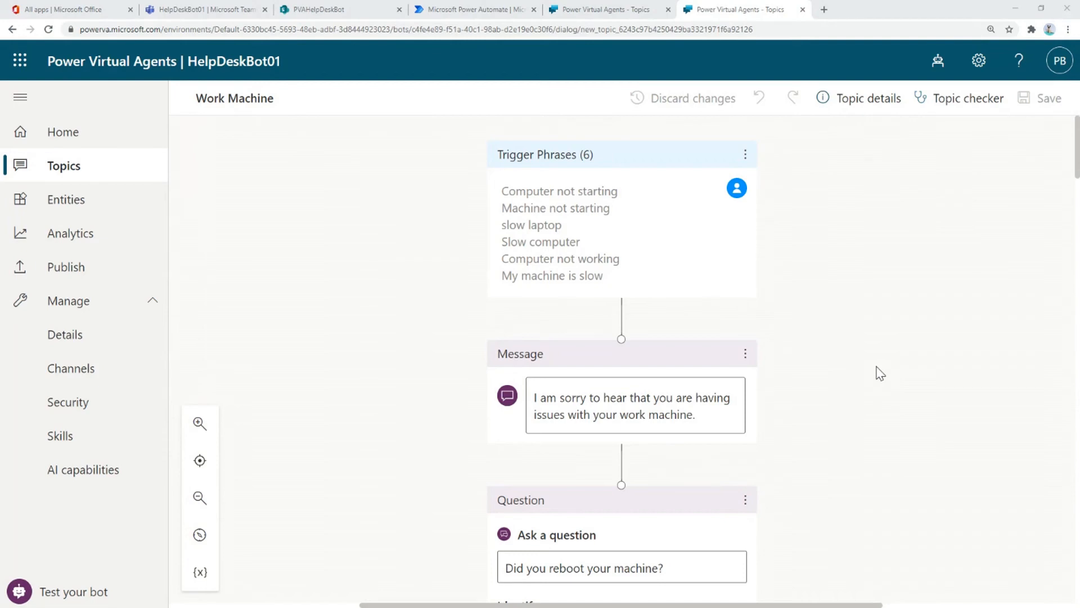
pyautogui.scroll(-1, 881, 374)
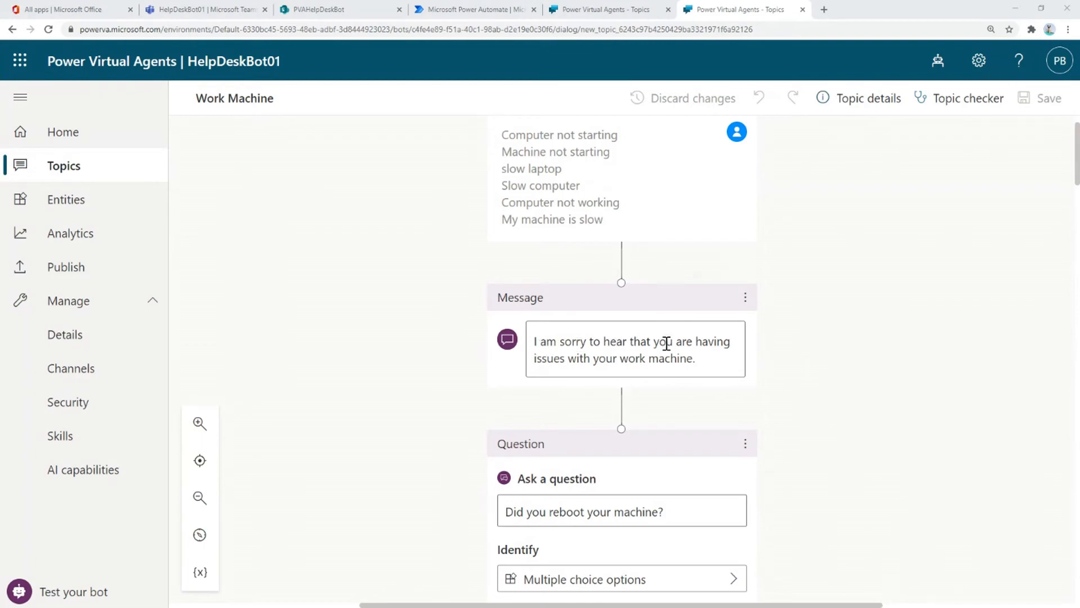
pyautogui.scroll(-3, 667, 343)
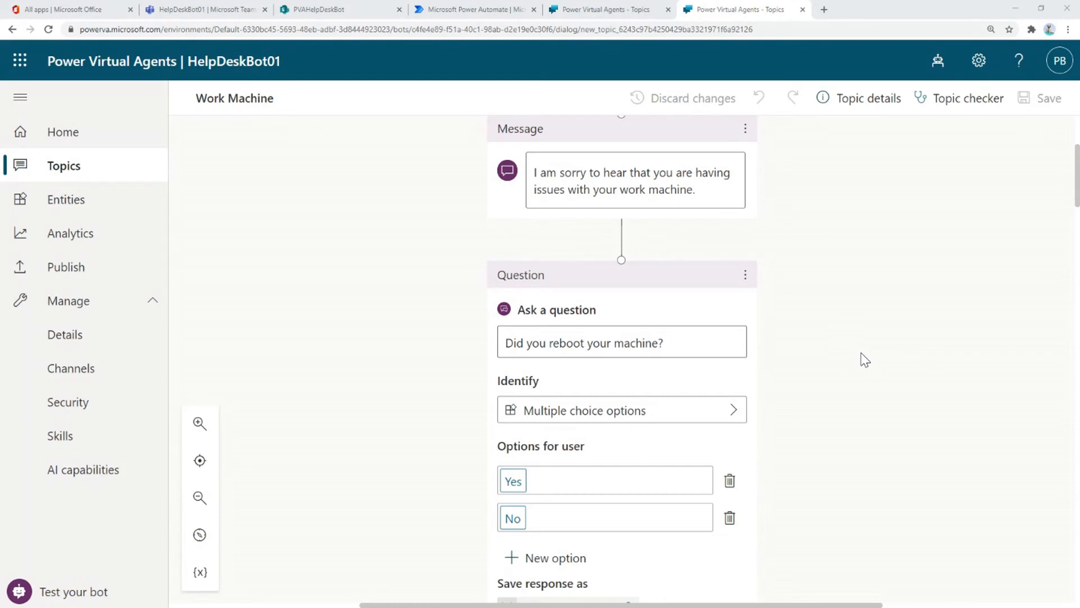
pyautogui.scroll(-3, 864, 360)
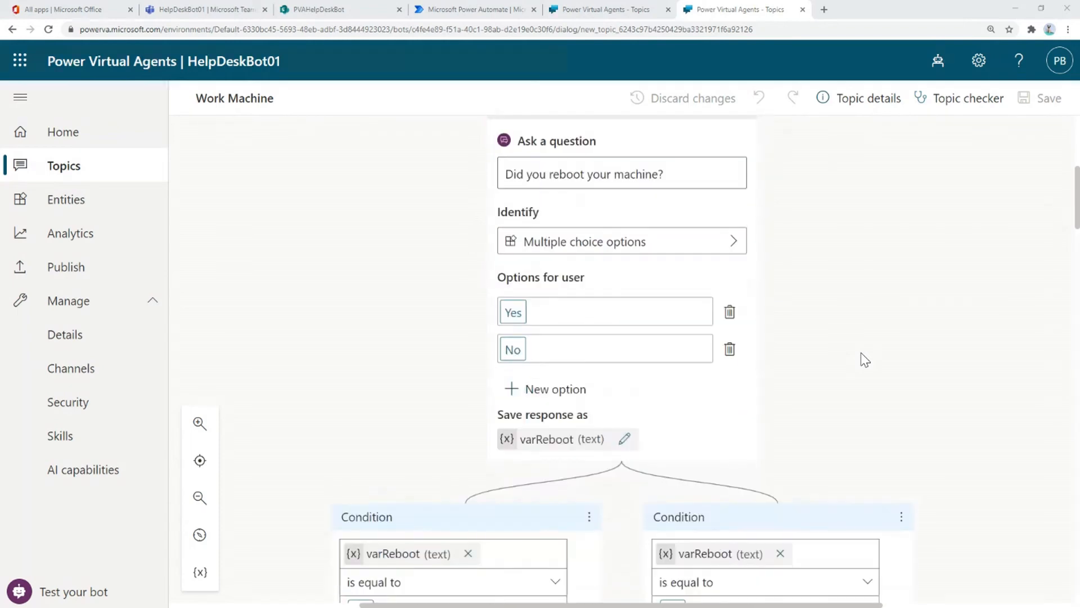
pyautogui.scroll(-1, 608, 365)
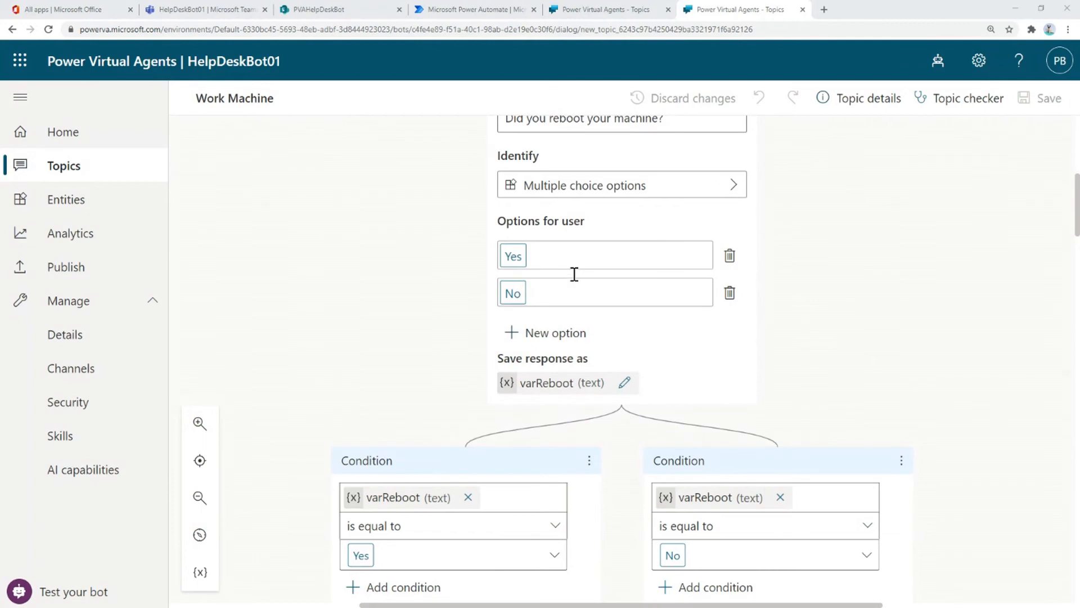
pyautogui.scroll(-1, 578, 410)
pyautogui.scroll(-5, 577, 409)
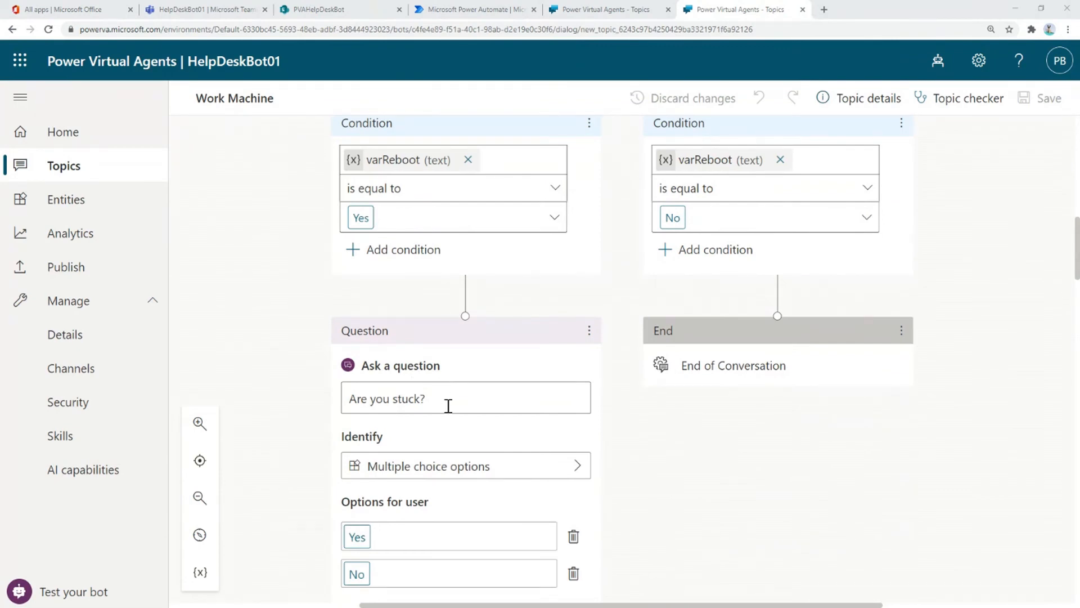
pyautogui.scroll(-4, 449, 406)
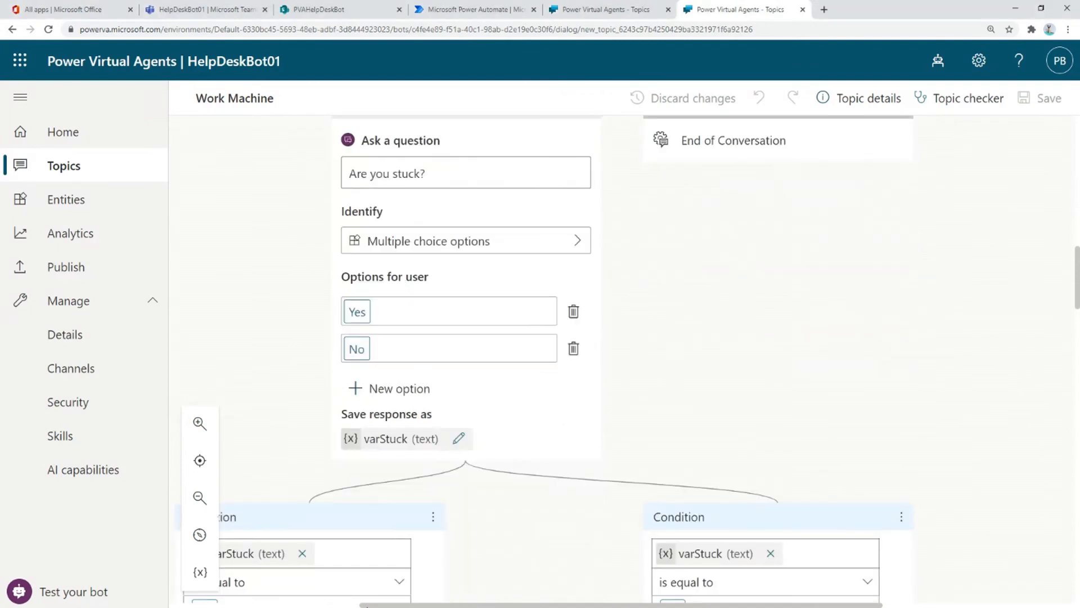
pyautogui.moveTo(367, 605); pyautogui.dragTo(263, 605)
pyautogui.scroll(-1, 695, 495)
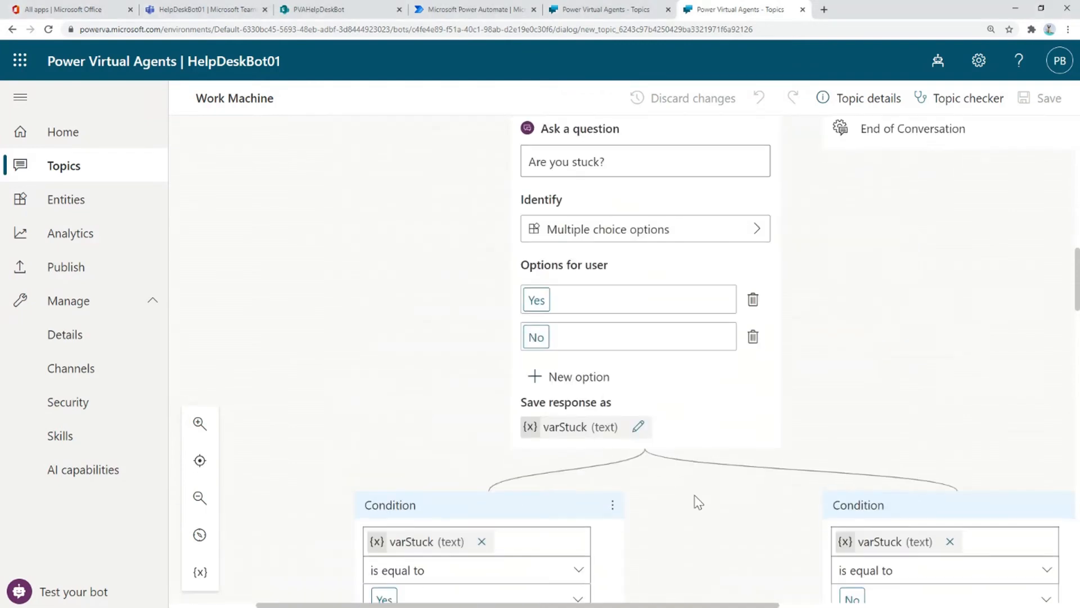
pyautogui.scroll(-6, 698, 501)
pyautogui.scroll(-2, 698, 501)
pyautogui.scroll(-3, 654, 496)
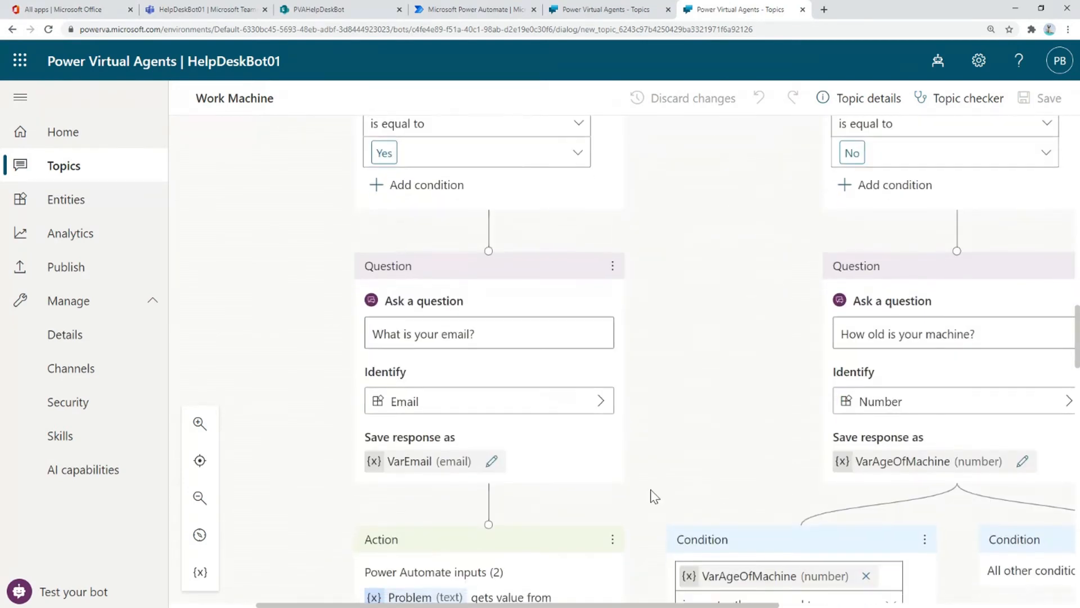
pyautogui.scroll(-4, 653, 496)
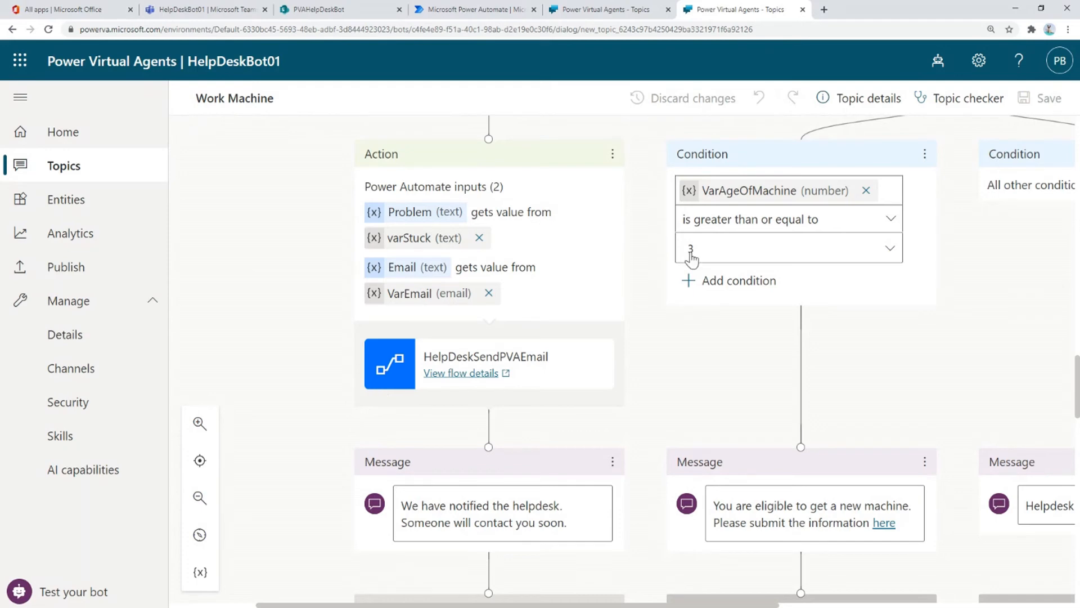
pyautogui.scroll(15, 964, 392)
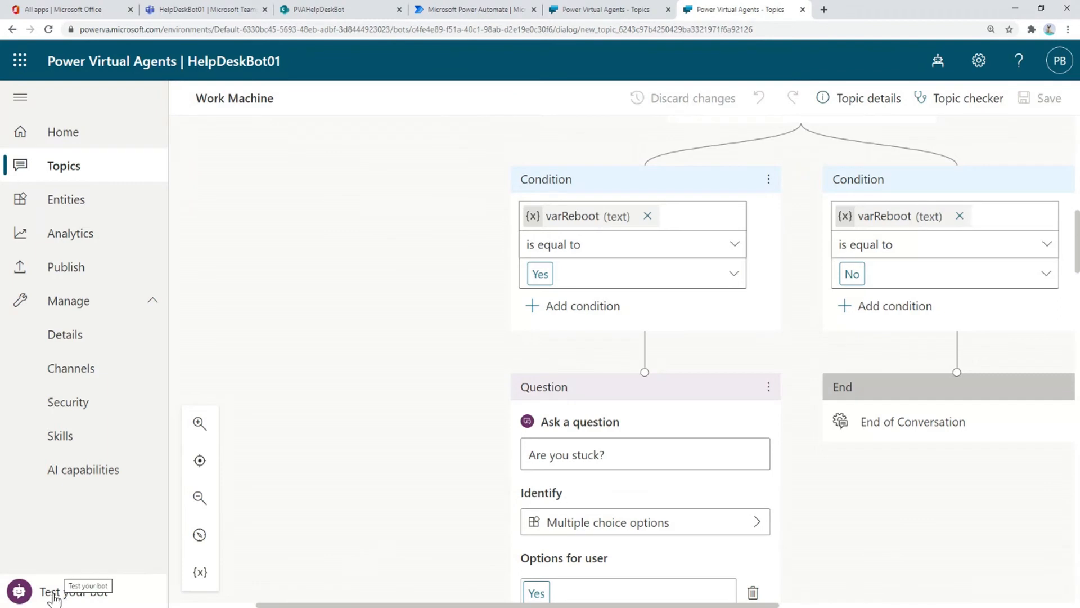
# - Open the Test bot chat and greet the bot with 'Hello'
pyautogui.click(56, 598)
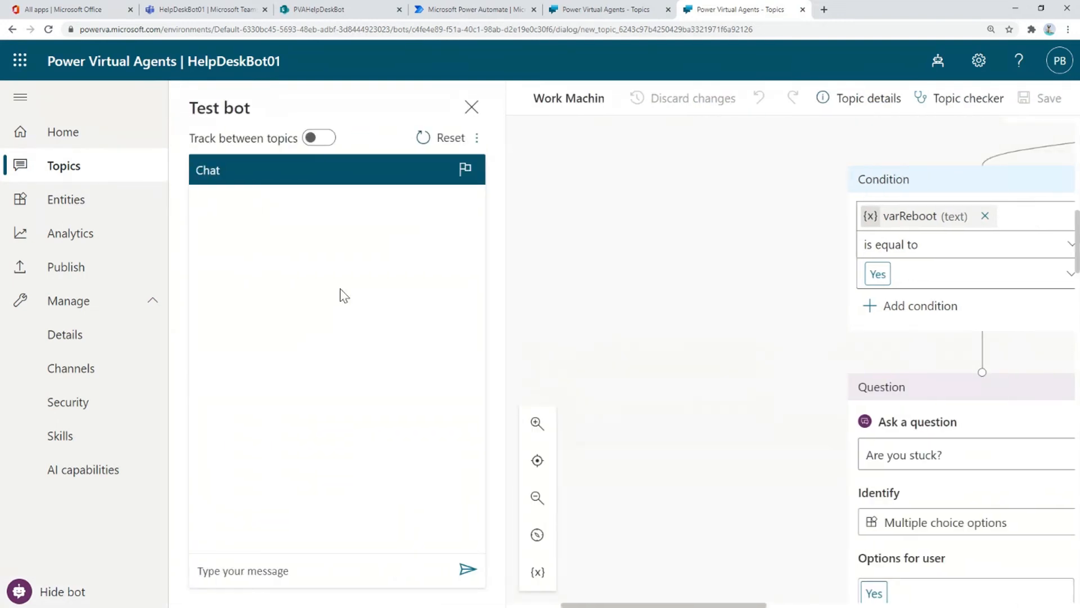
pyautogui.click(216, 566)
pyautogui.write('Hello')
pyautogui.press('Return')
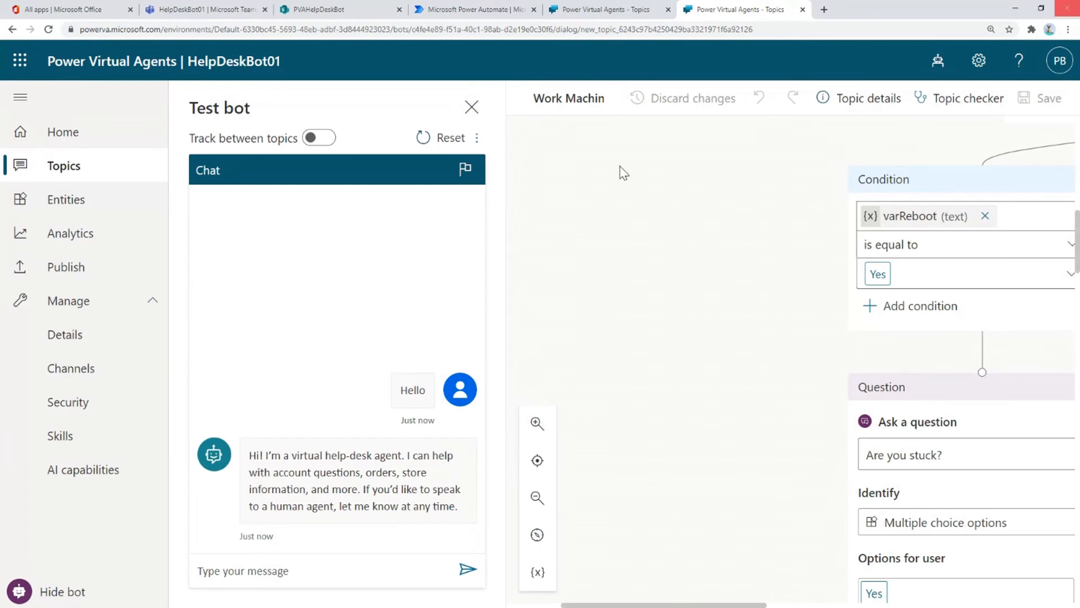
# - Send 'My machine is slow' to trigger the Work Machine topic
pyautogui.click(292, 572)
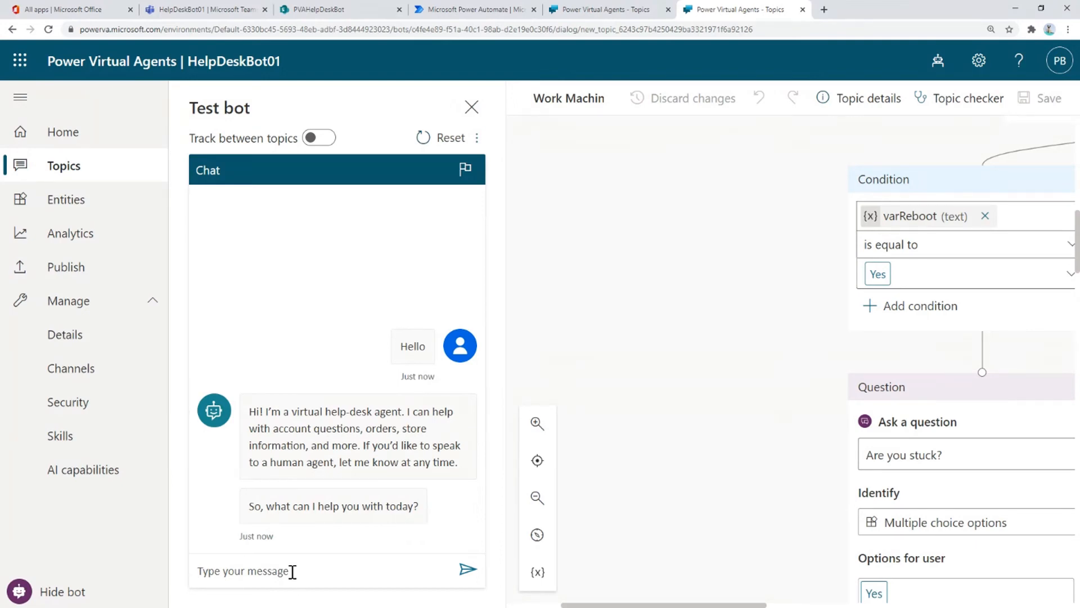
pyautogui.write('My machine is slow')
pyautogui.press('Return')
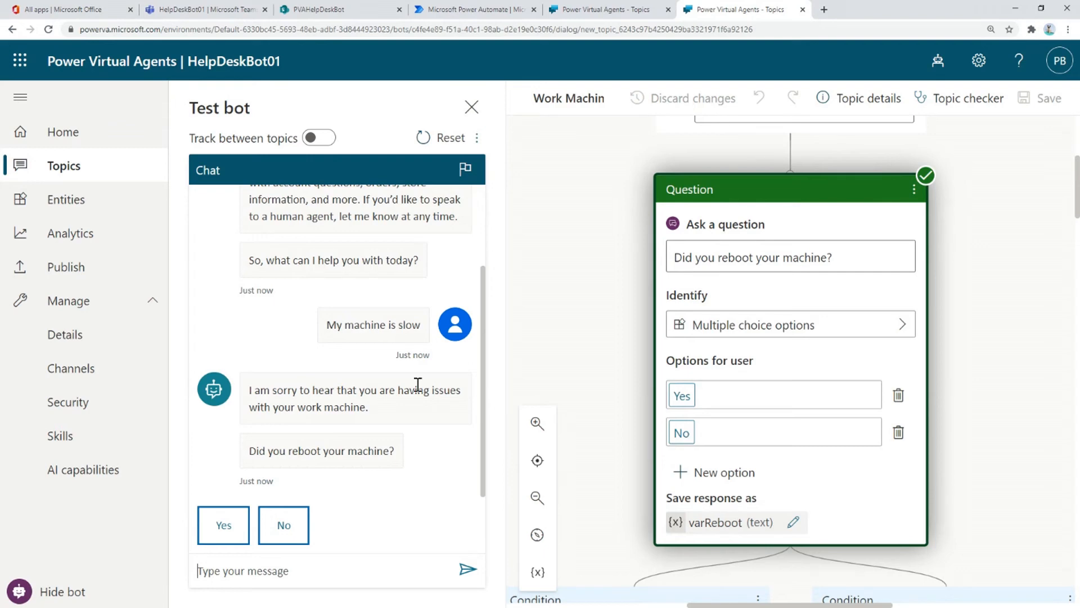
# - Answer Yes to 'Did you reboot your machine?' in the test chat
pyautogui.scroll(4, 629, 260)
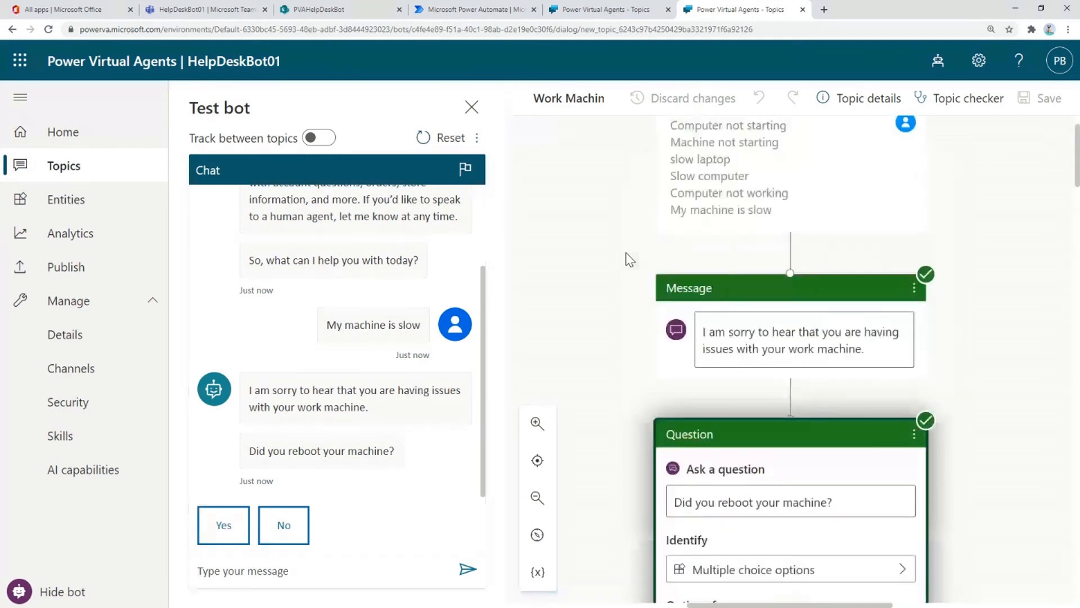
pyautogui.scroll(1, 629, 260)
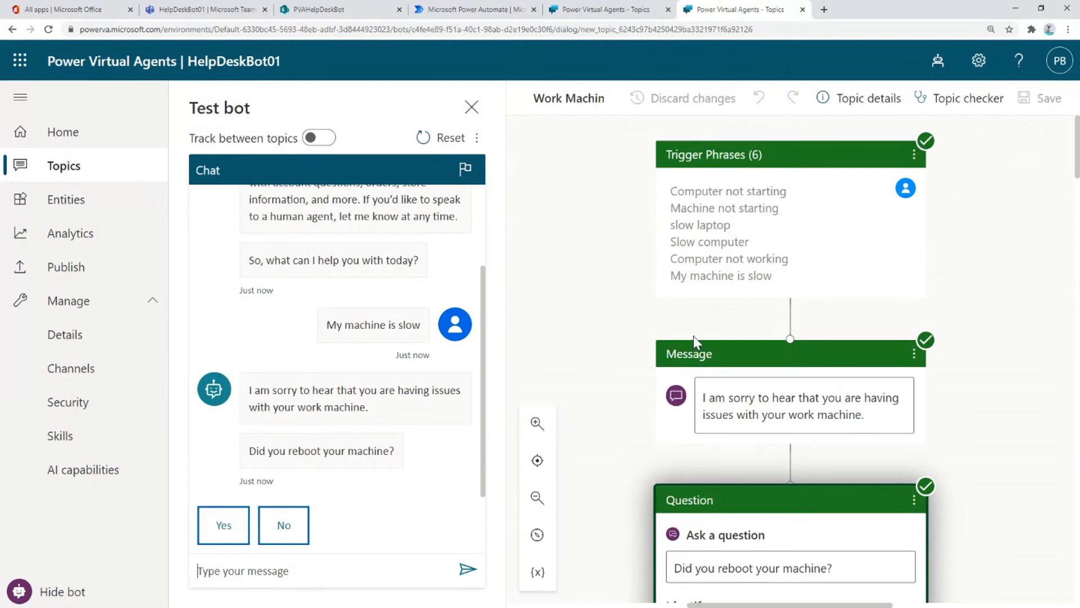
pyautogui.scroll(-3, 721, 319)
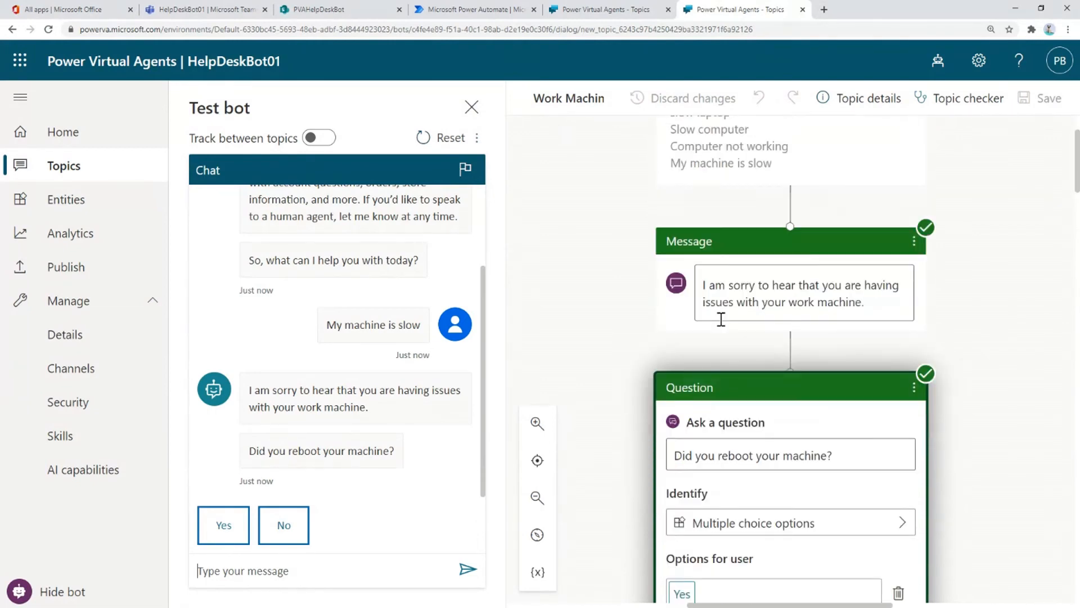
pyautogui.scroll(-1, 721, 317)
pyautogui.scroll(-2, 720, 319)
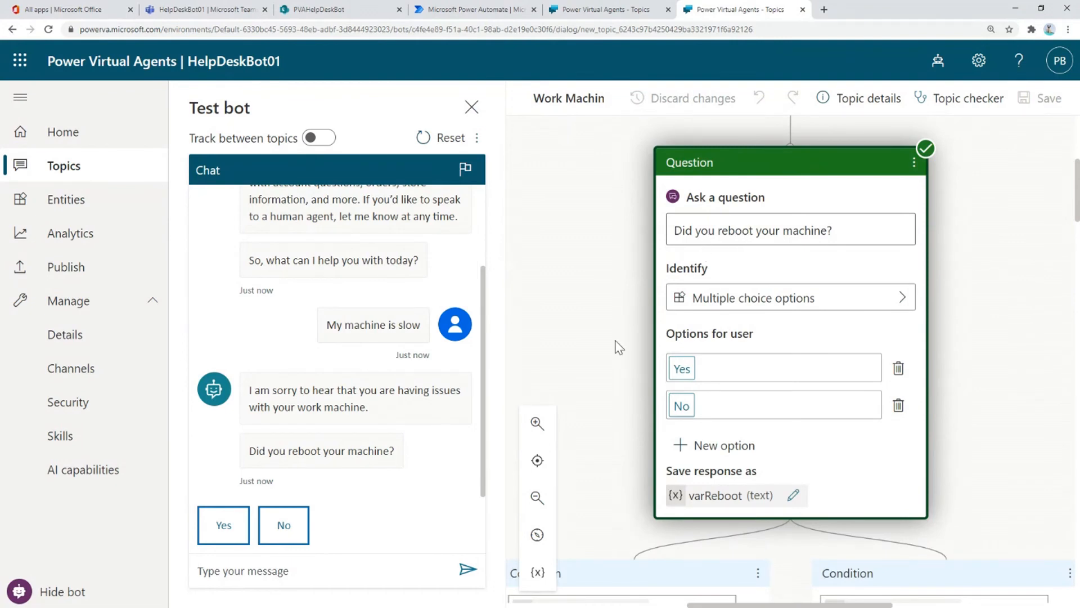
pyautogui.click(226, 535)
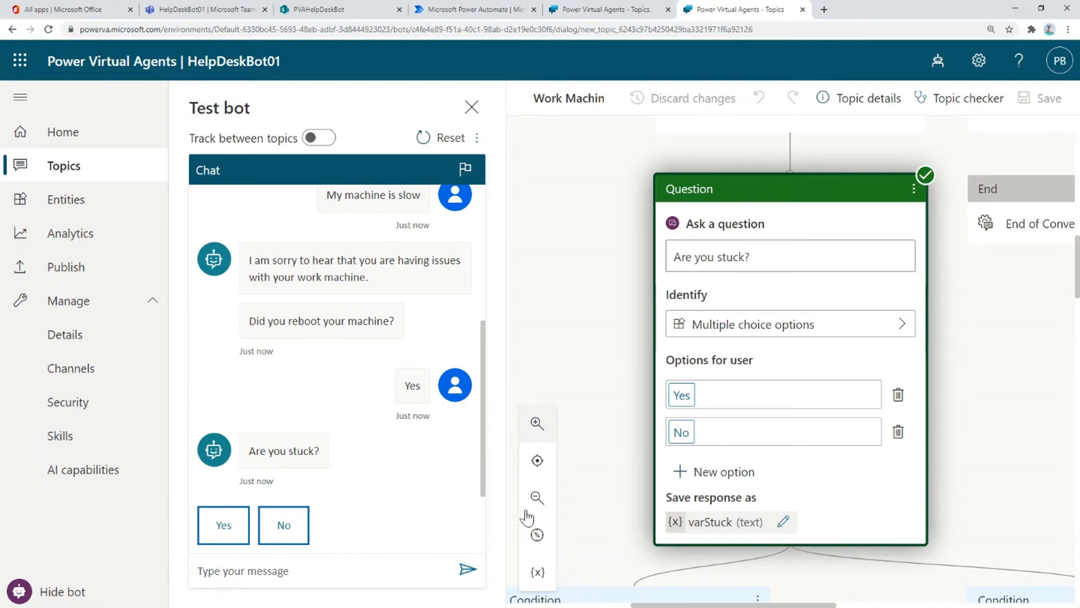
# - Check the topic variables in Variable watch, answer Yes to 'Are you stuck?', then close the panel
pyautogui.click(537, 574)
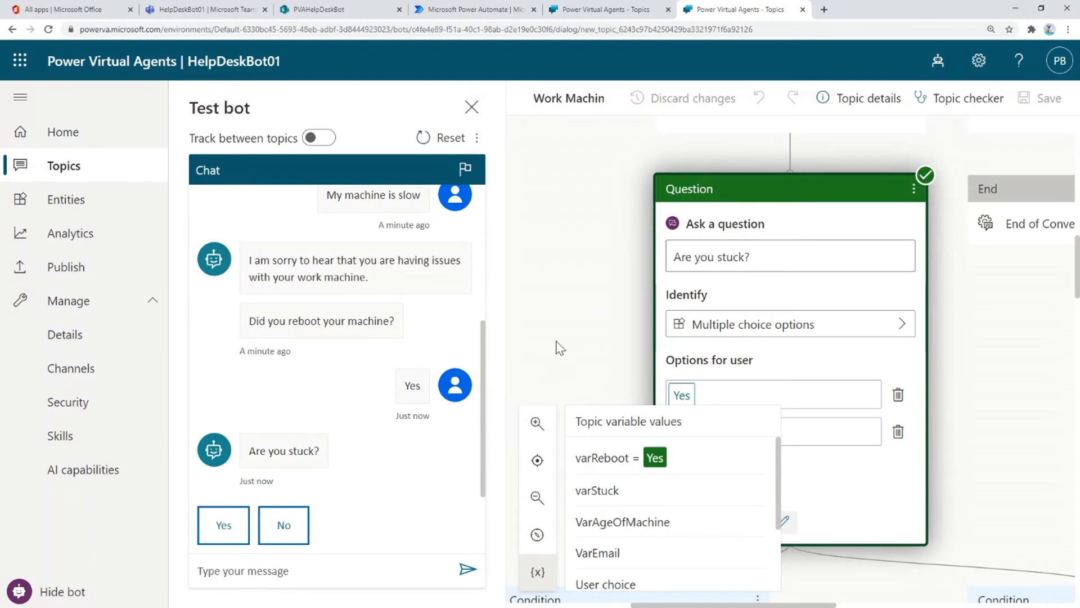
pyautogui.click(223, 533)
pyautogui.click(224, 533)
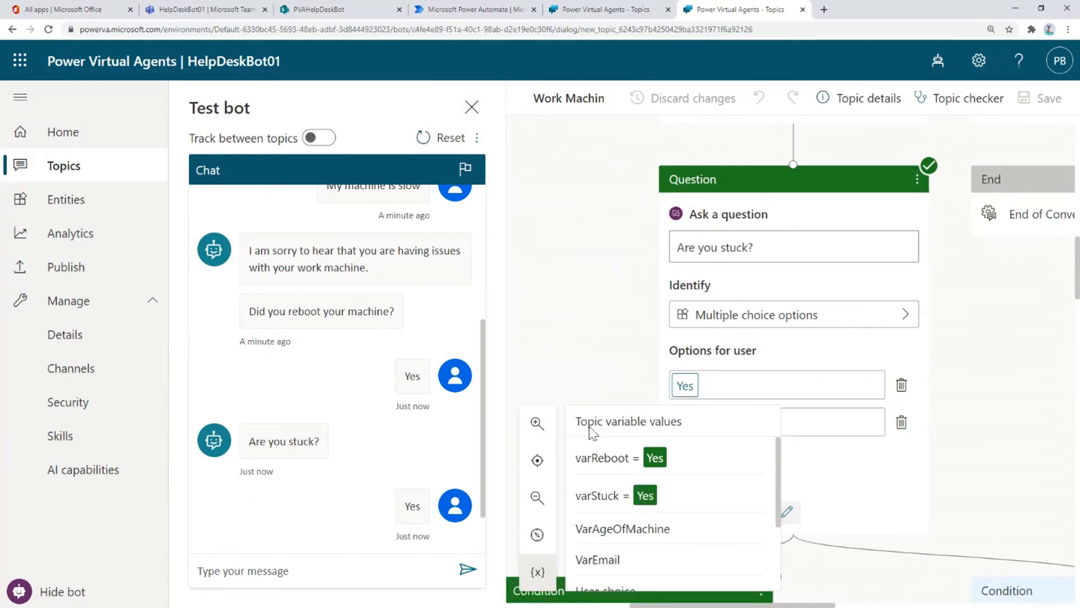
pyautogui.click(539, 573)
pyautogui.click(291, 569)
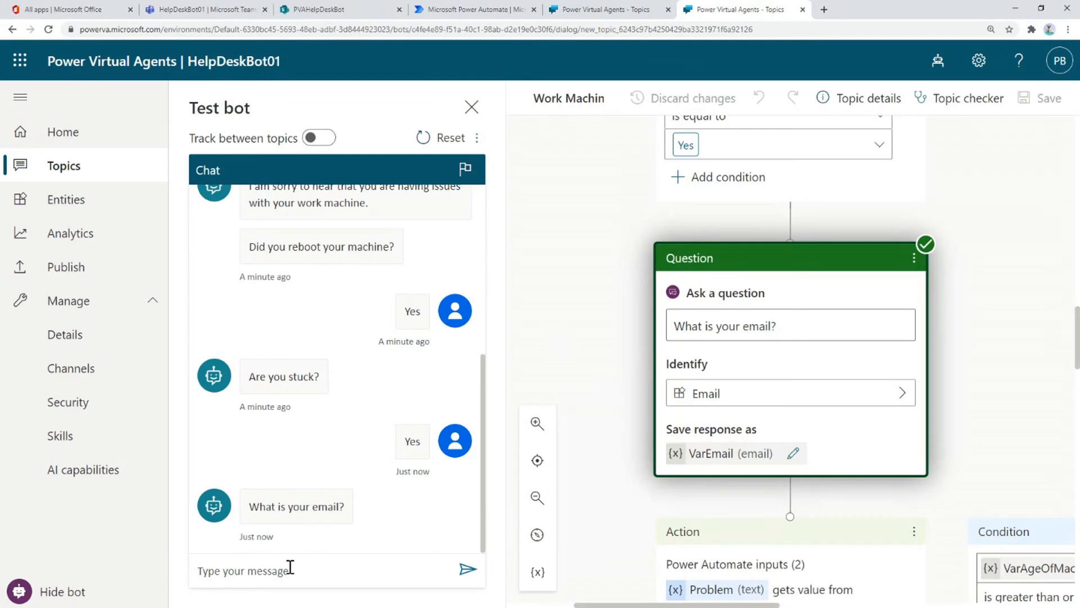
# - Send 'My email address is' followed by the user's email address to the test bot
pyautogui.write('My email addr3')
pyautogui.press('BackSpace')
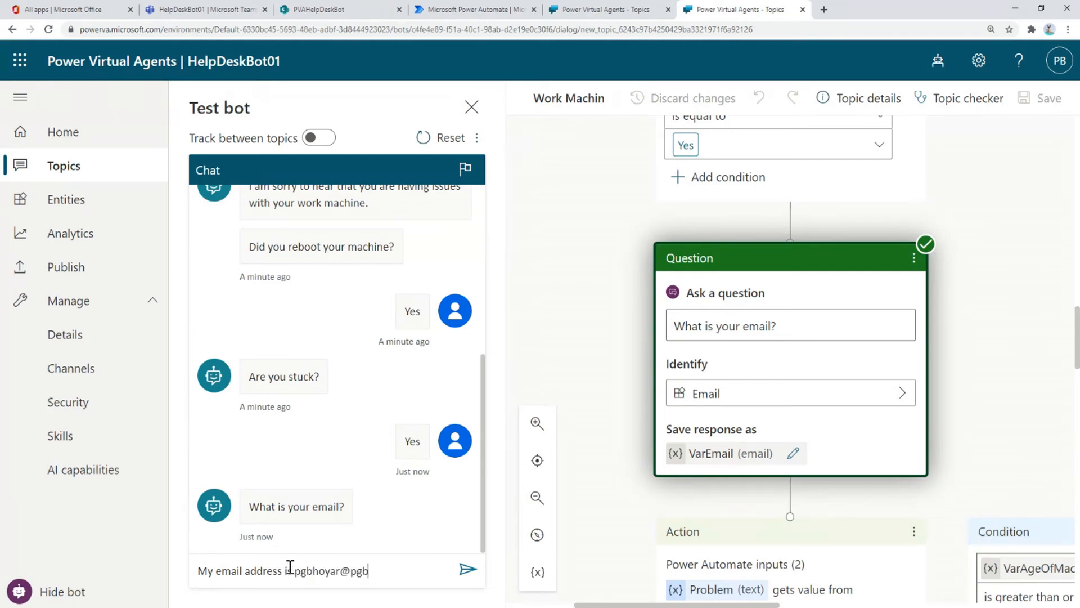
pyautogui.click(469, 567)
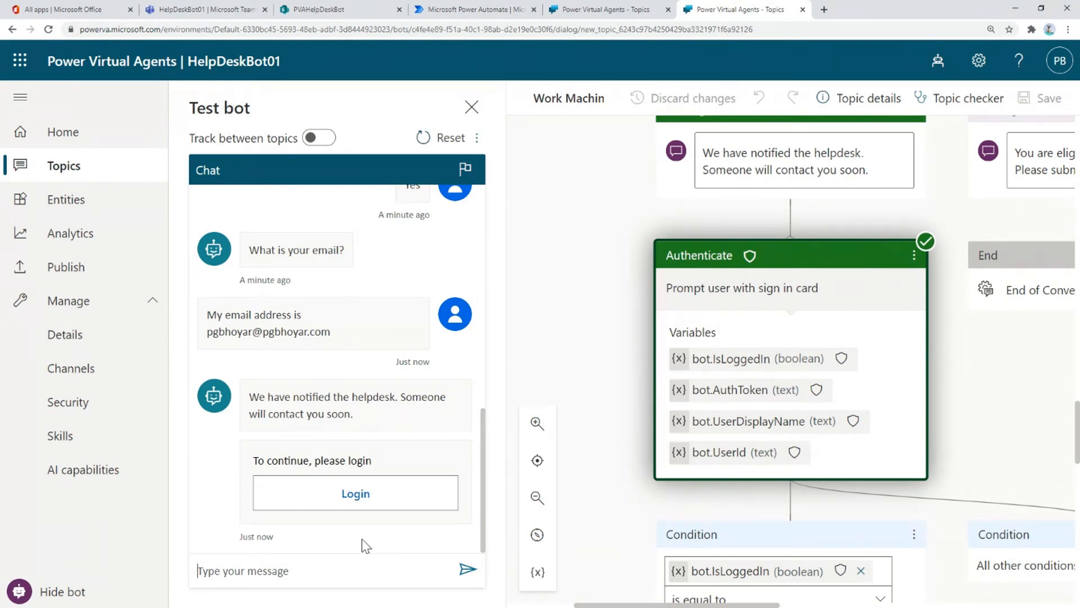
# - Sign in from the bot's Login card, copy the validation code, and return to the Topics tab
pyautogui.click(357, 492)
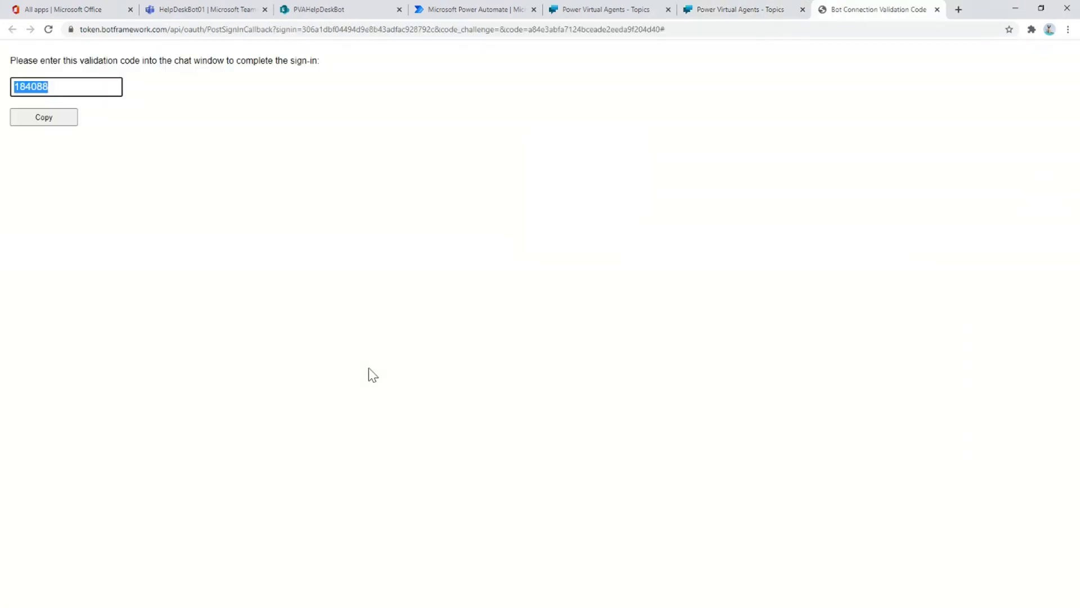
pyautogui.click(38, 121)
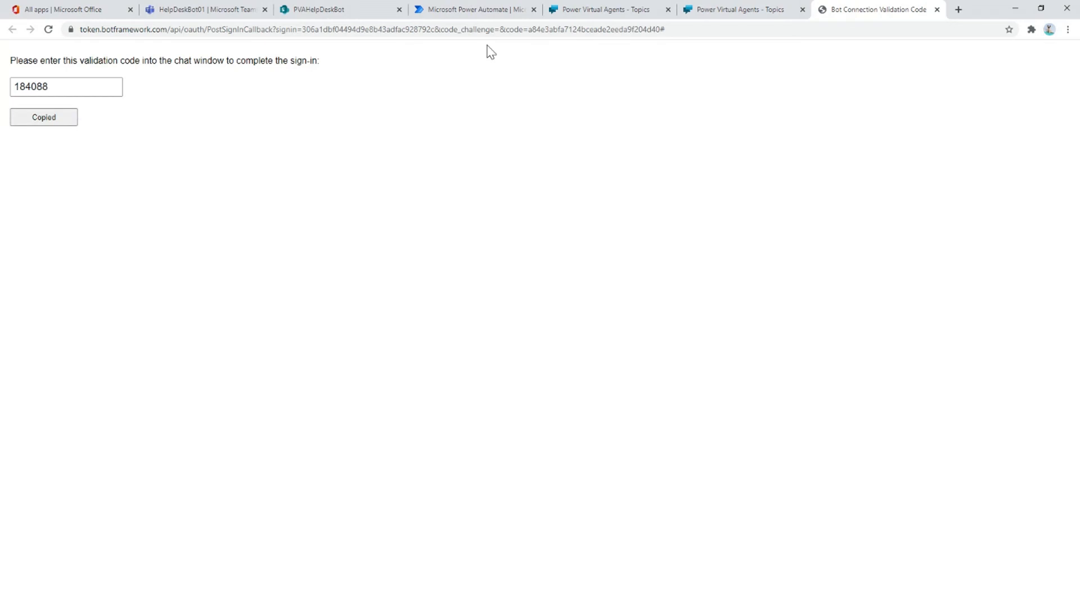
pyautogui.click(759, 21)
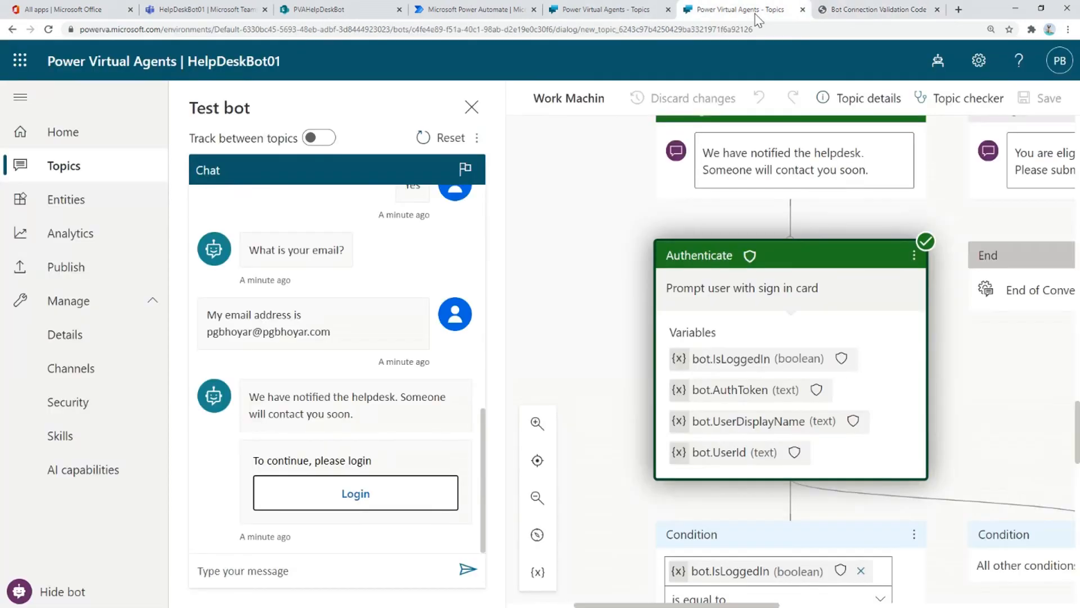
# - Paste the copied validation code into the test chat and send it
pyautogui.click(269, 567)
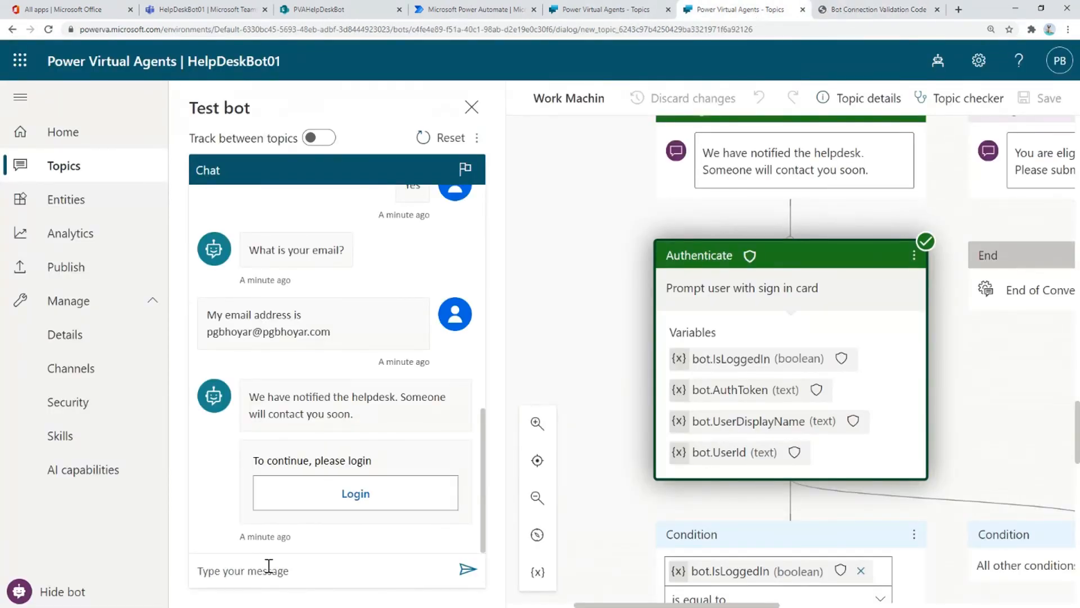
pyautogui.hotkey('ctrl', 'v')
pyautogui.press('Return')
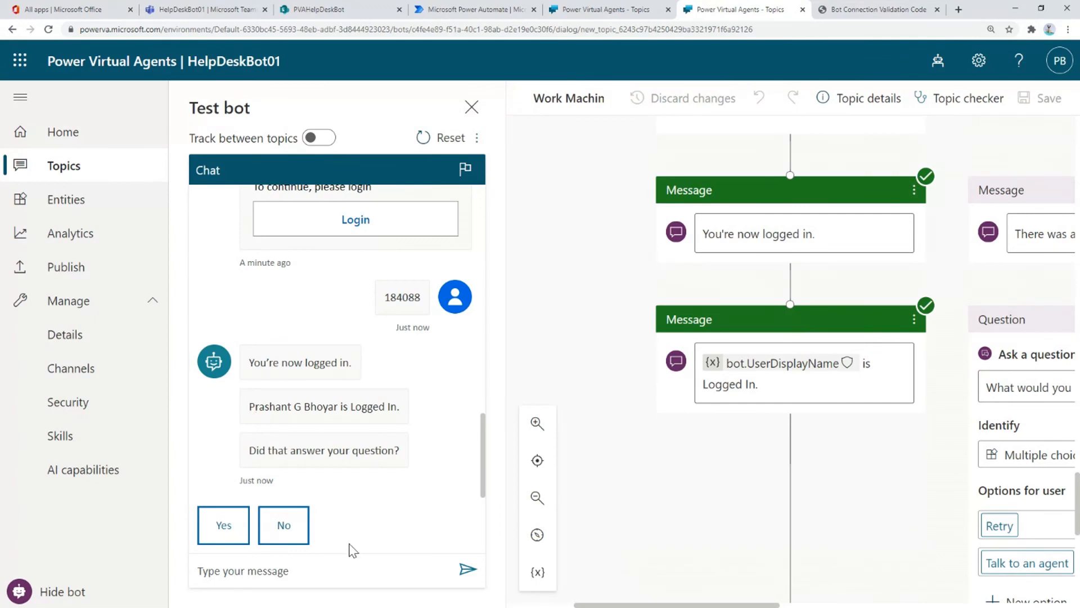
# - Answer Yes to 'Did that answer your question?', give a 5-star rating, and reply 'No, thanks'
pyautogui.click(220, 529)
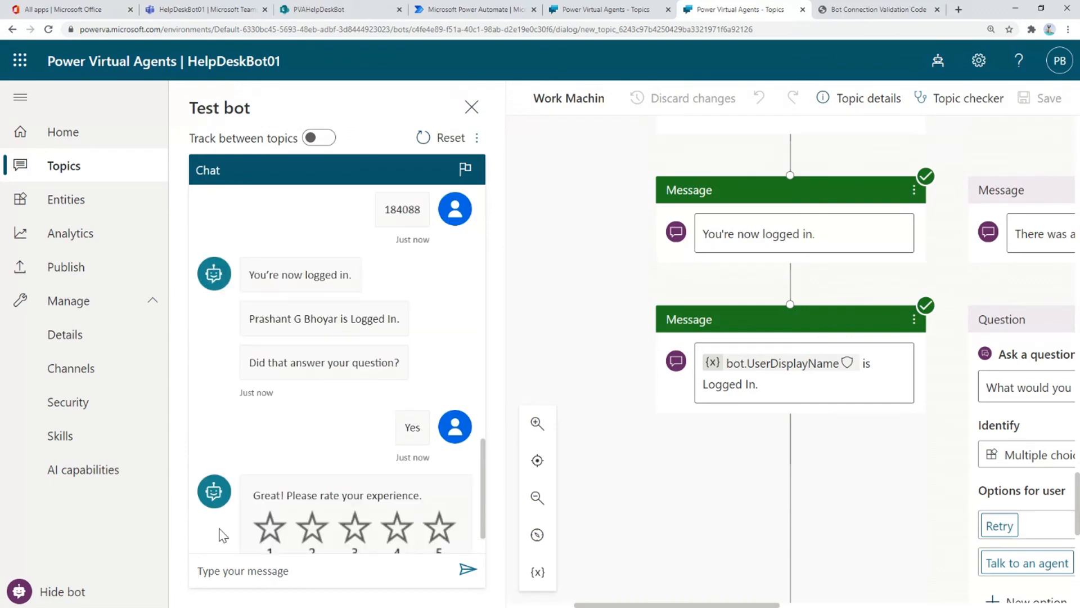
pyautogui.click(437, 480)
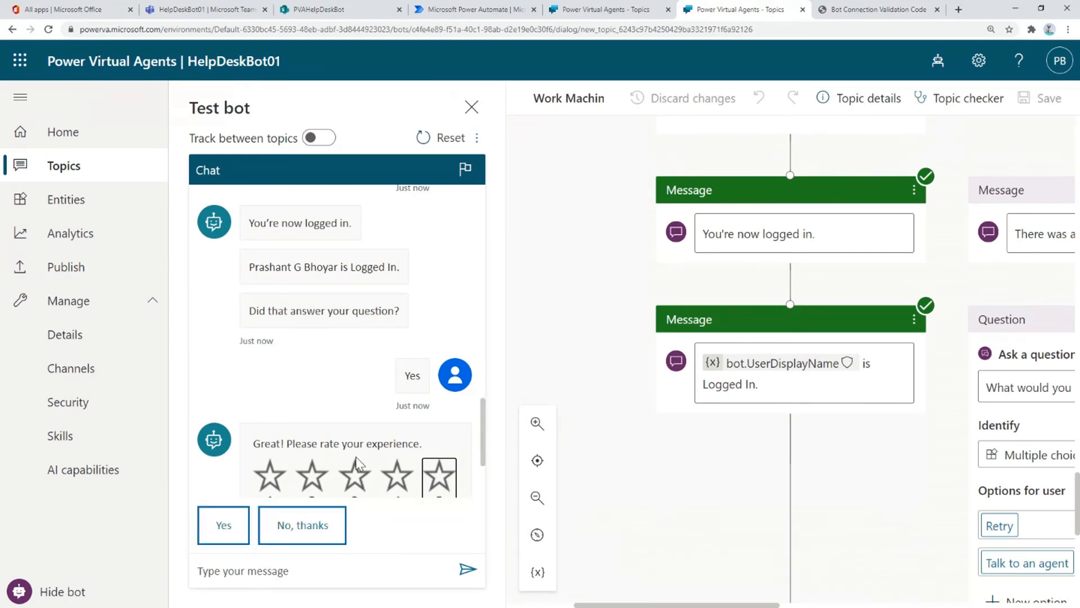
pyautogui.scroll(-3, 355, 457)
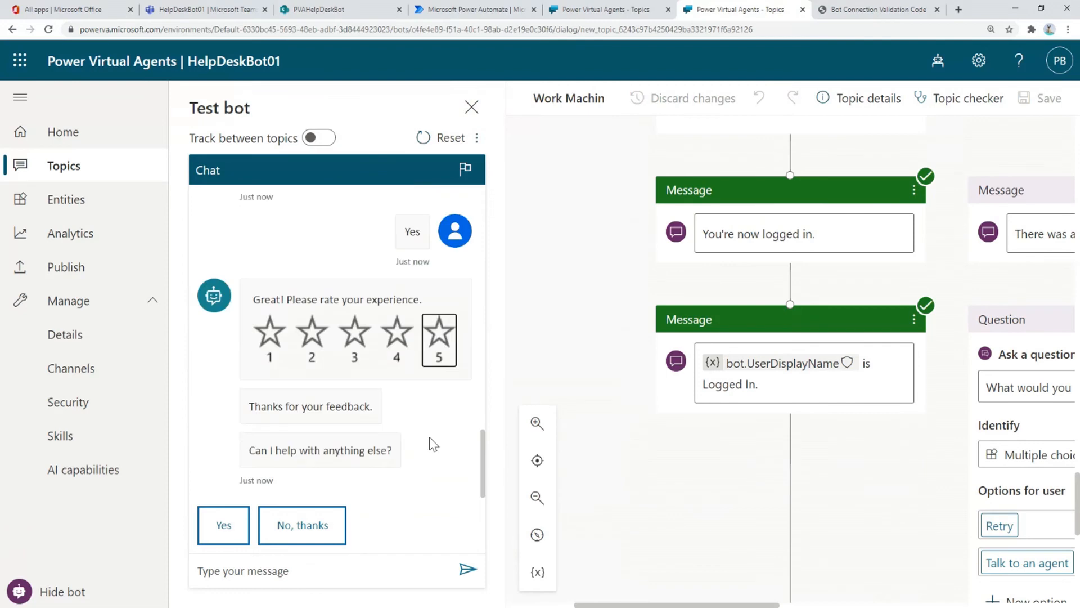
pyautogui.click(294, 532)
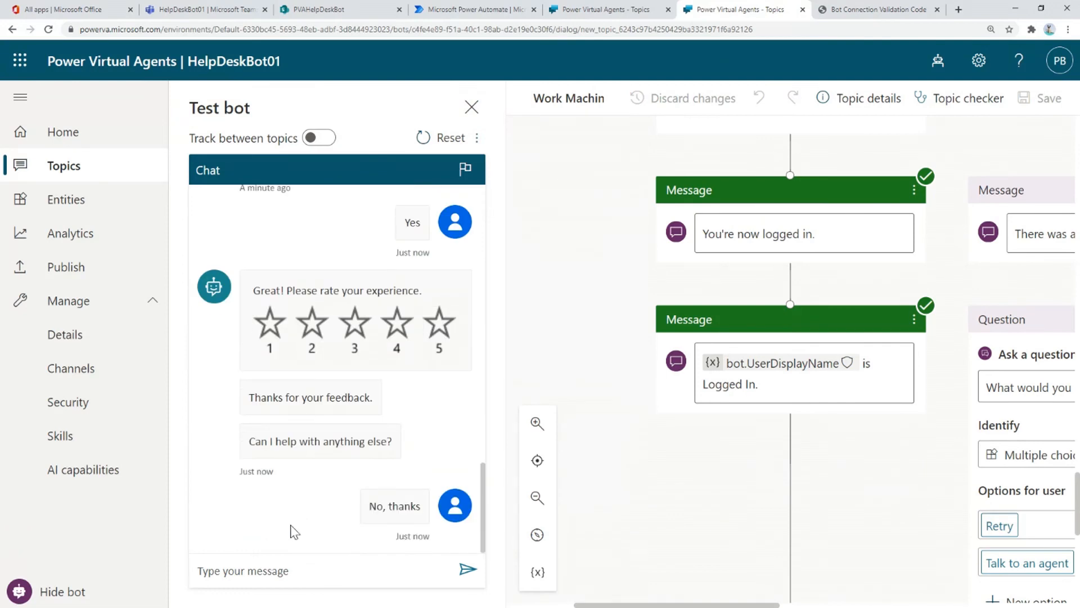
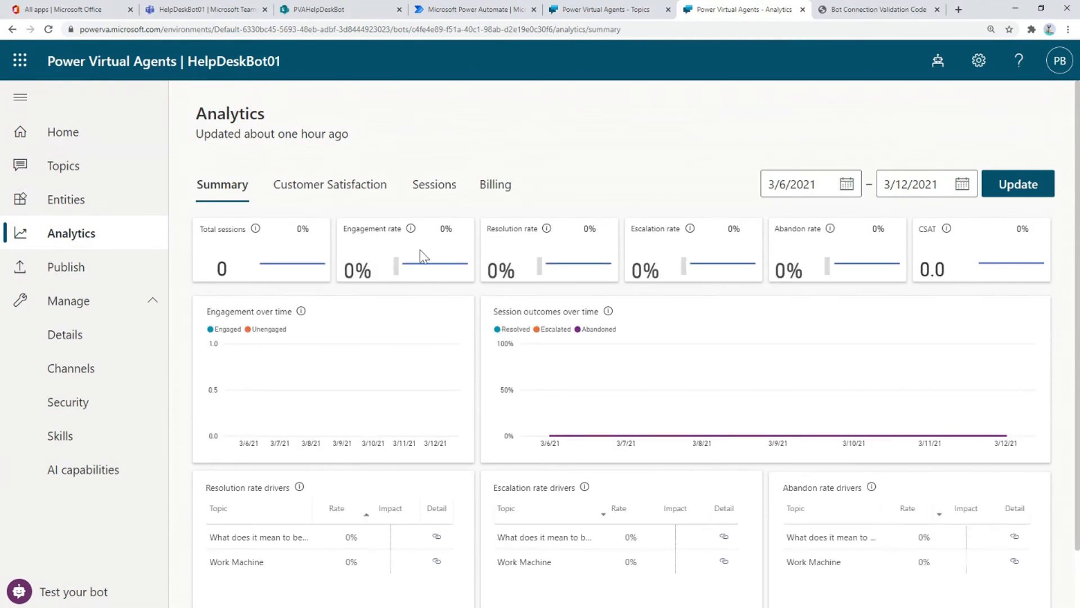
# - Set the Customer Satisfaction analytics start date to 1/27/2021 and update the range
pyautogui.click(314, 196)
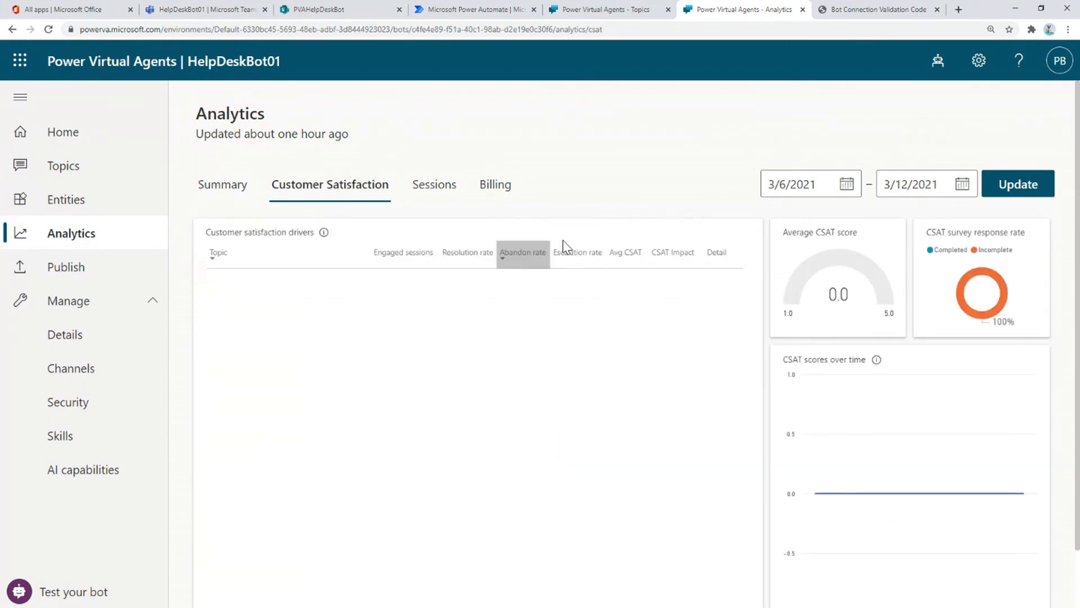
pyautogui.click(845, 184)
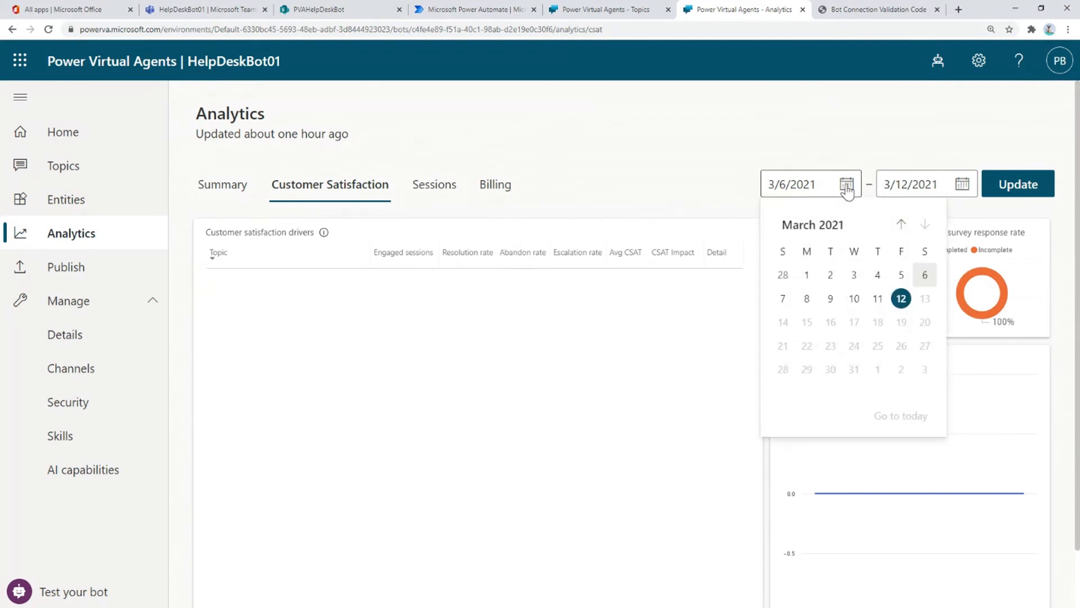
pyautogui.click(901, 225)
pyautogui.click(900, 225)
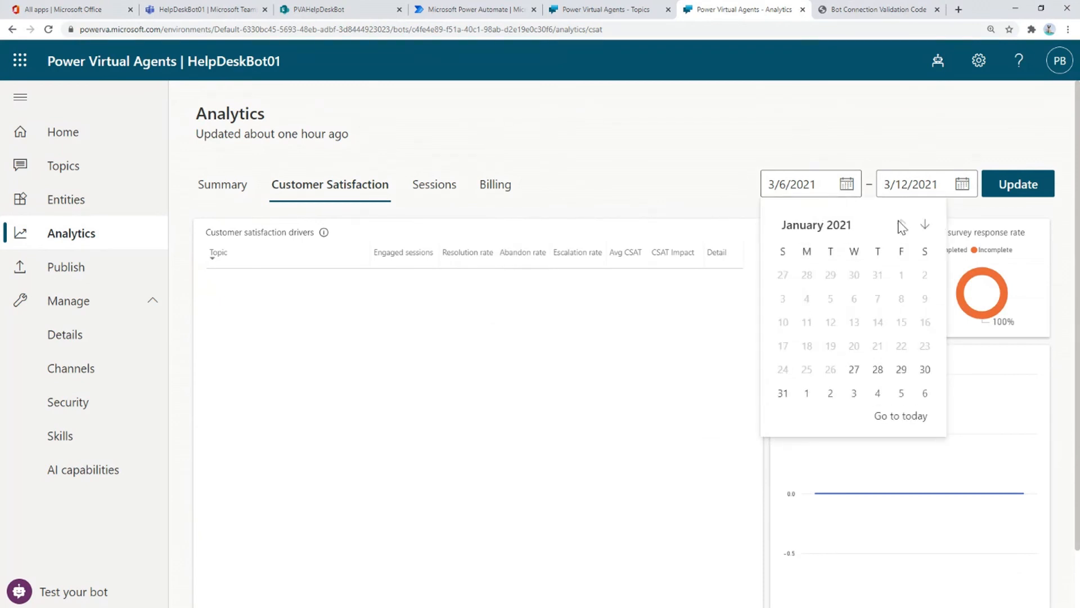
pyautogui.click(854, 369)
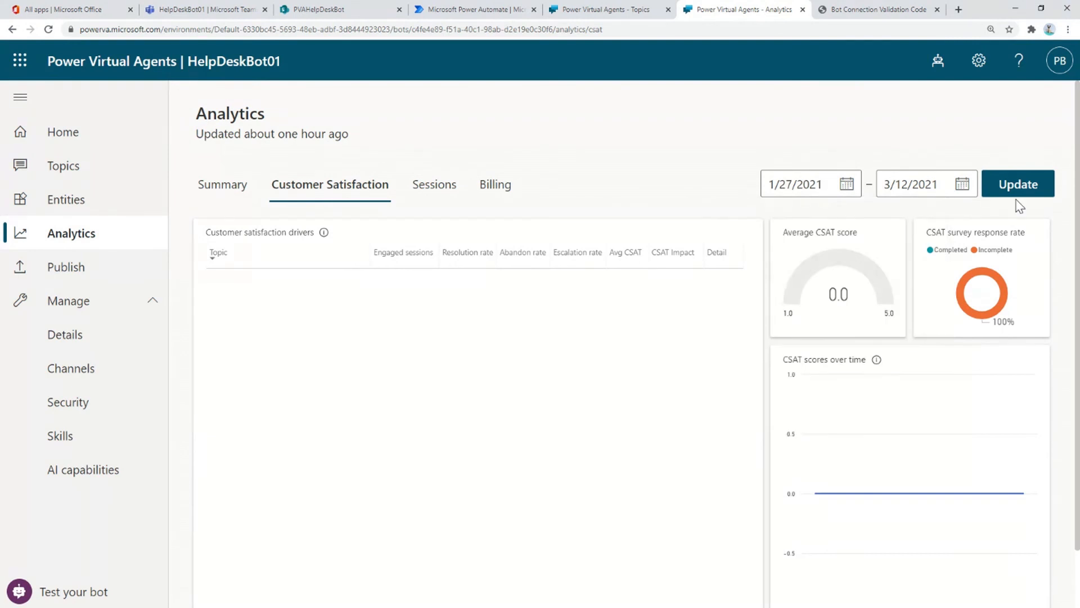
pyautogui.click(1017, 192)
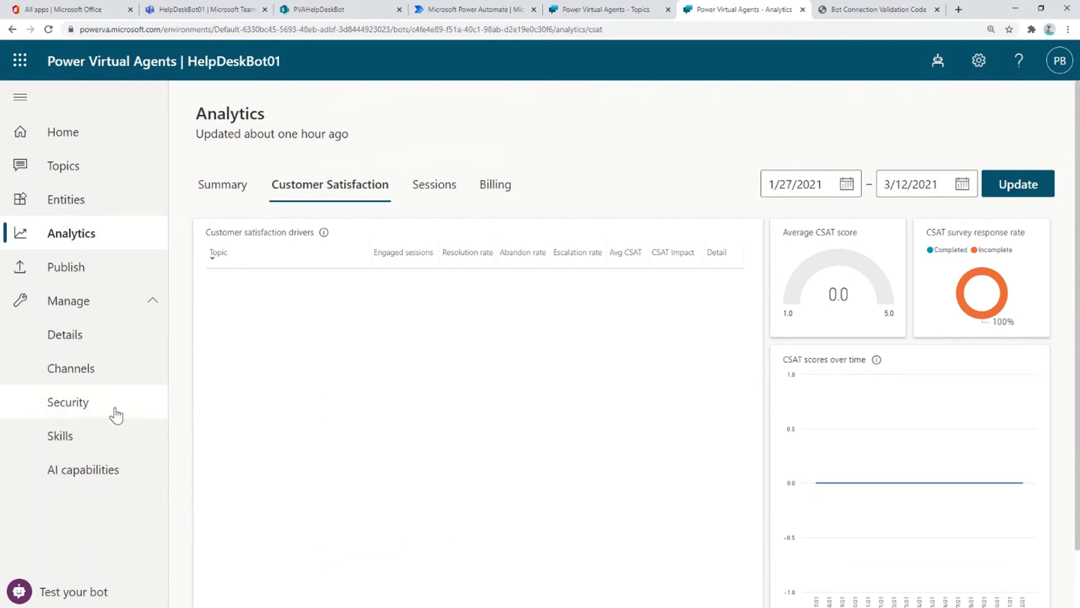
# - Open HelpDeskBot01's Security authentication settings and review the Manual authentication options
pyautogui.click(62, 412)
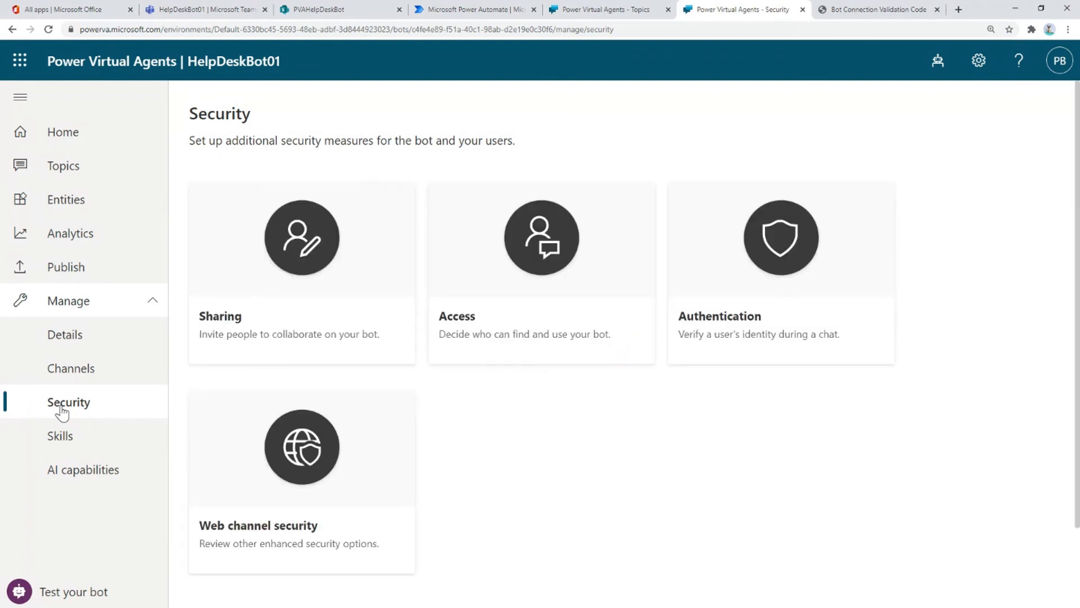
pyautogui.click(762, 262)
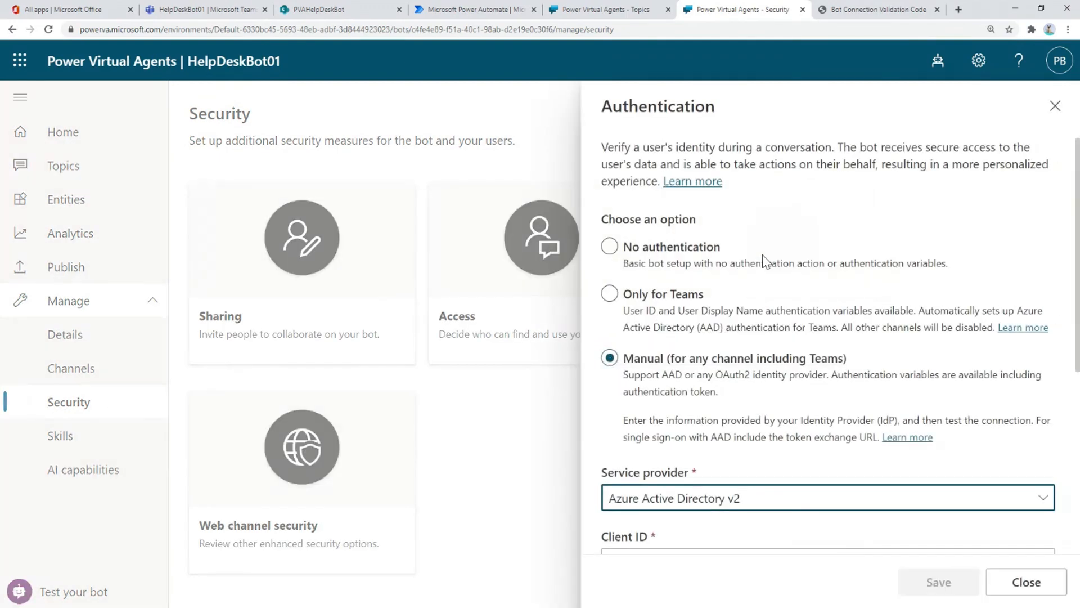
pyautogui.click(677, 250)
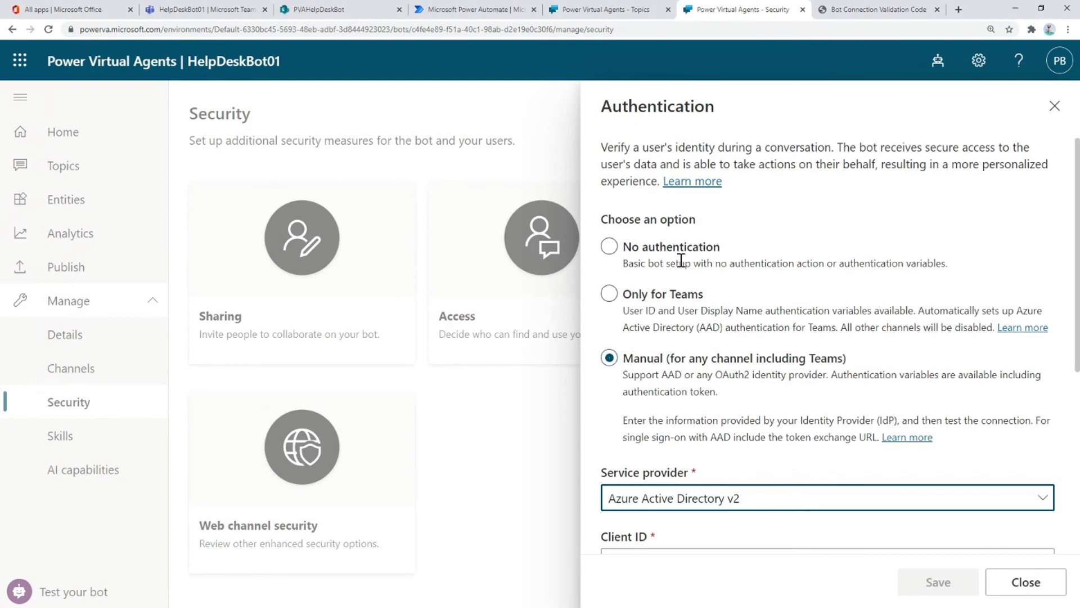
pyautogui.click(658, 301)
pyautogui.scroll(-3, 679, 304)
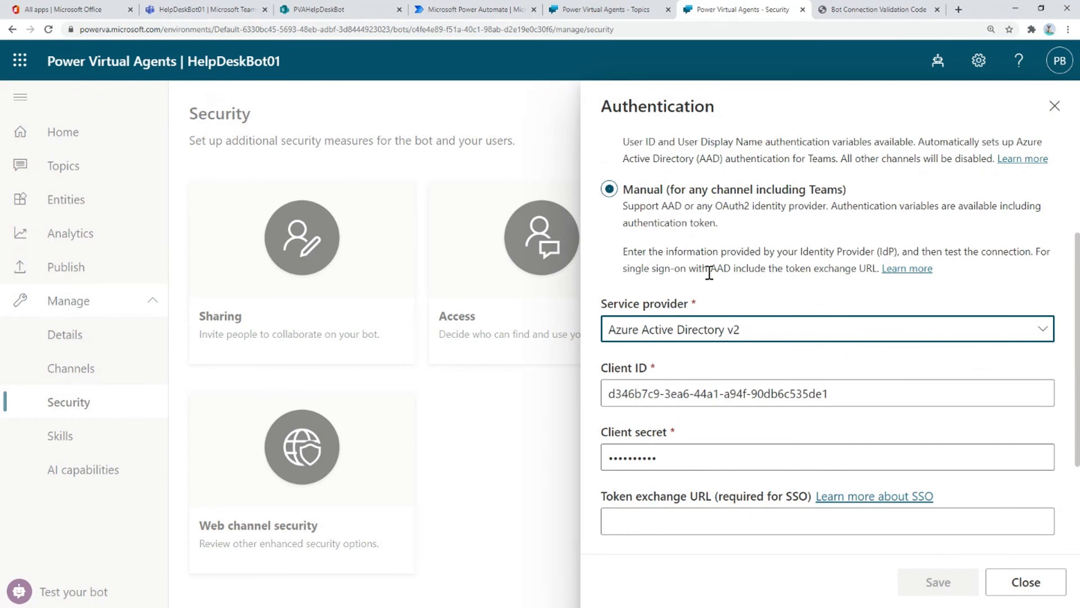
pyautogui.scroll(-2, 707, 276)
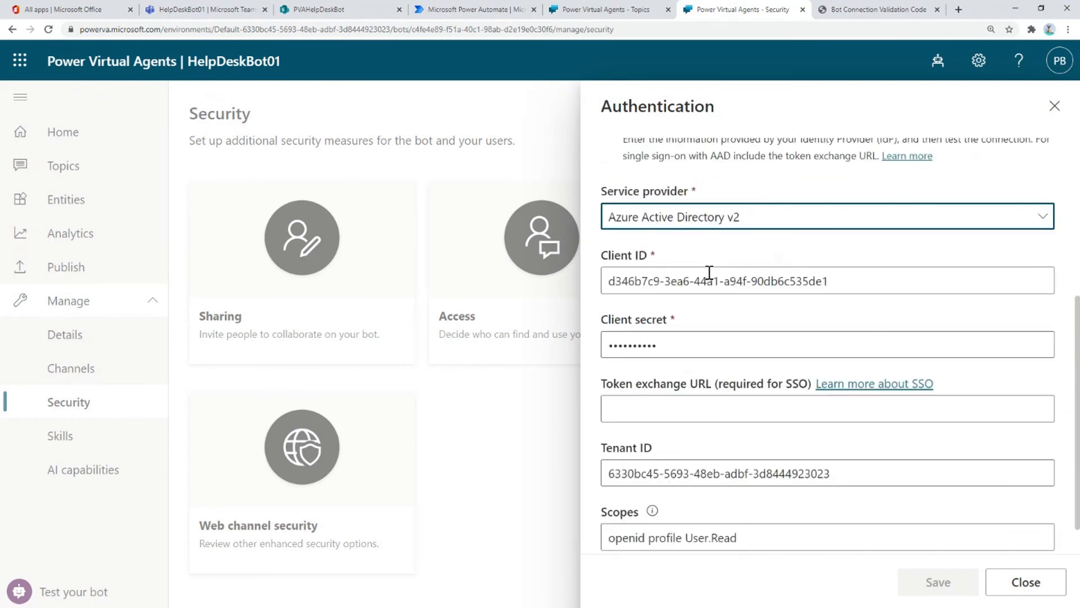
# - Check the Service provider list, keeping Azure Active Directory v2, and close without saving
pyautogui.click(1043, 221)
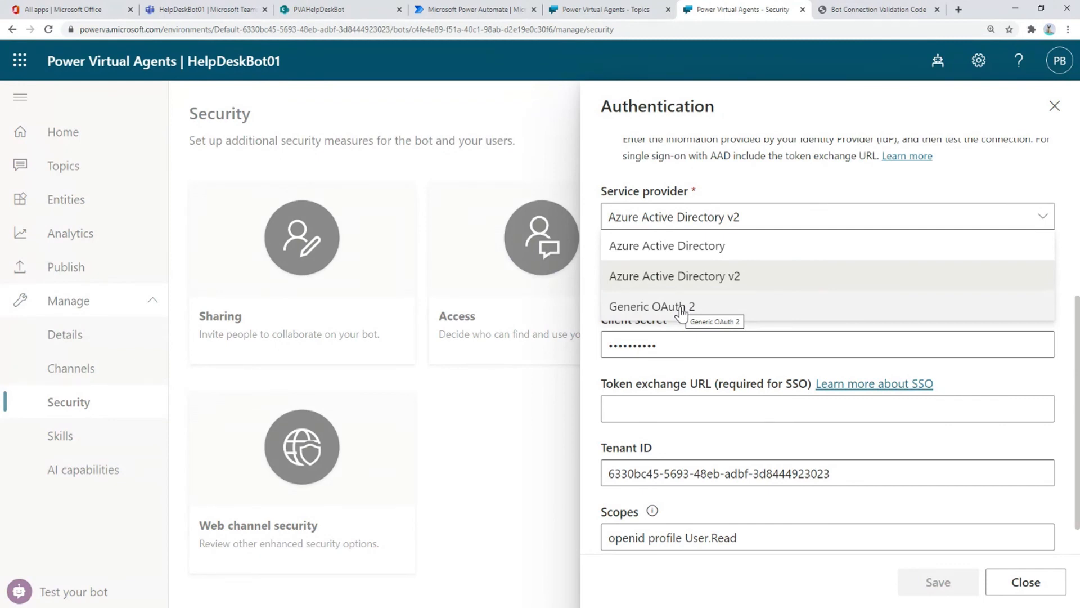
pyautogui.click(1073, 249)
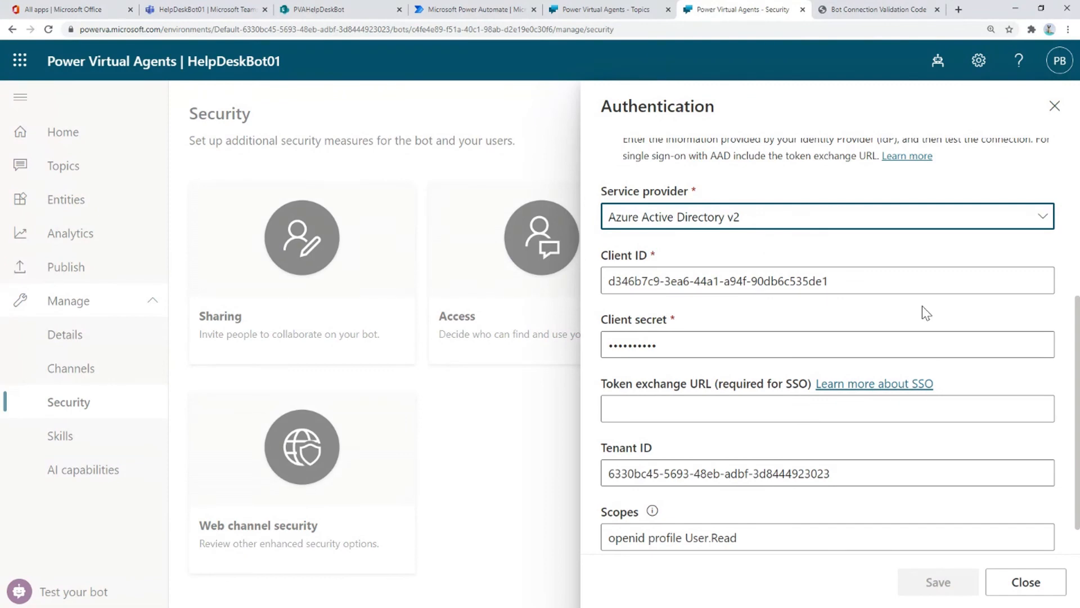
pyautogui.scroll(-1, 923, 310)
pyautogui.scroll(1, 923, 307)
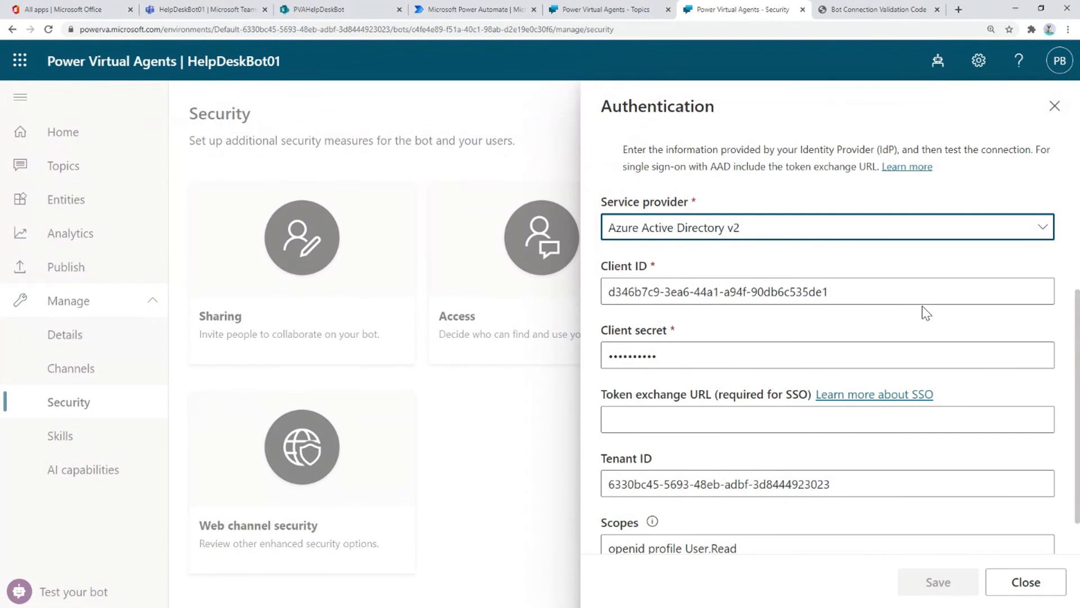
pyautogui.click(1023, 590)
# - Copy the Demo website share link from the bot's Channels page
pyautogui.click(74, 279)
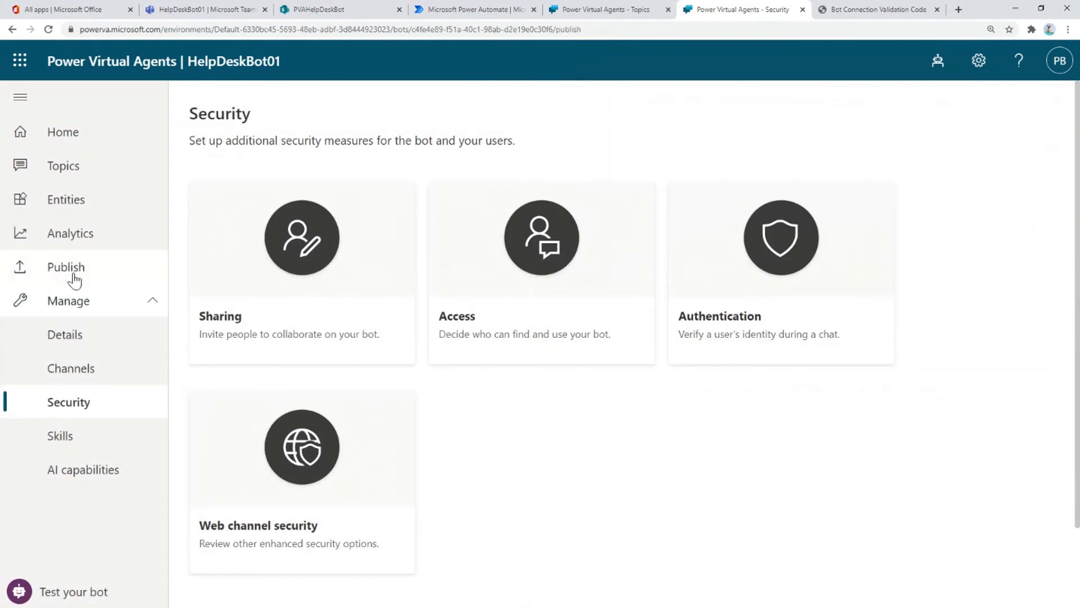
pyautogui.scroll(-1, 345, 356)
pyautogui.scroll(1, 251, 363)
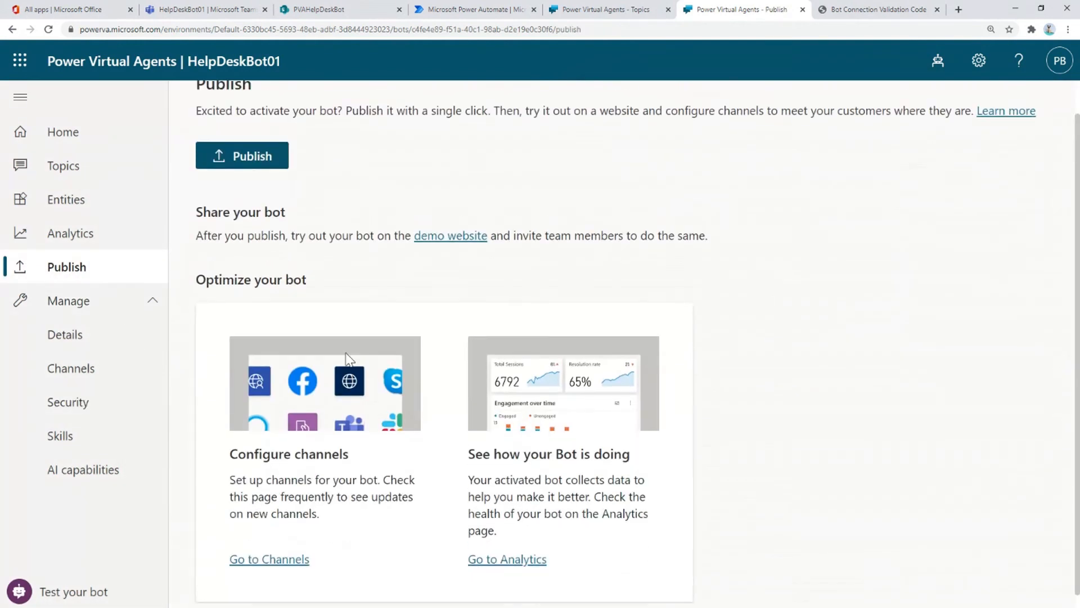
pyautogui.click(73, 377)
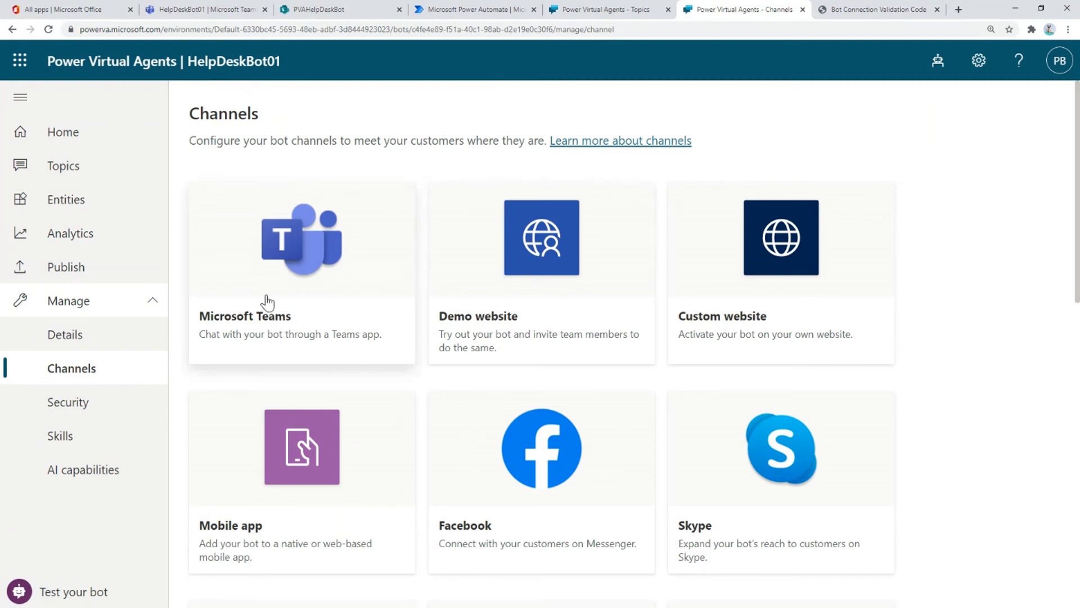
pyautogui.scroll(-1, 268, 301)
pyautogui.scroll(-10, 749, 247)
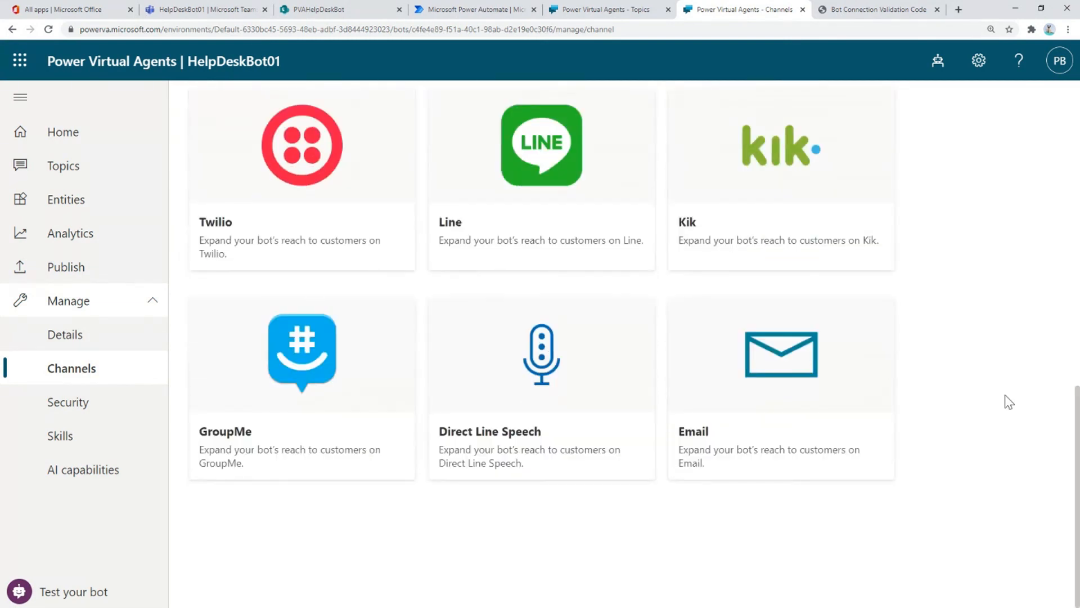
pyautogui.scroll(10, 1009, 401)
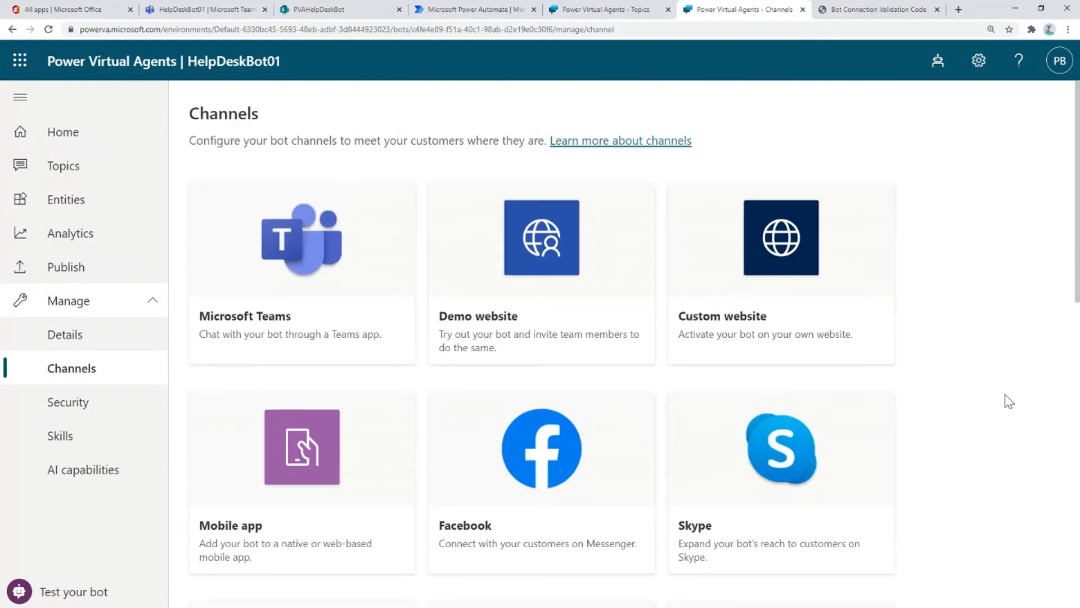
pyautogui.click(557, 251)
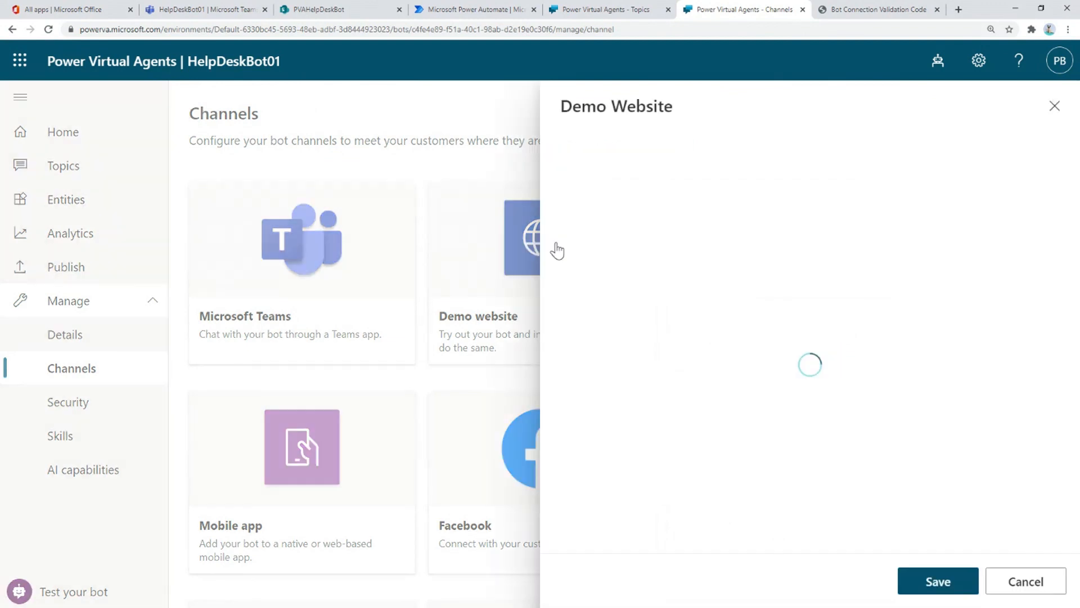
pyautogui.scroll(-1, 740, 397)
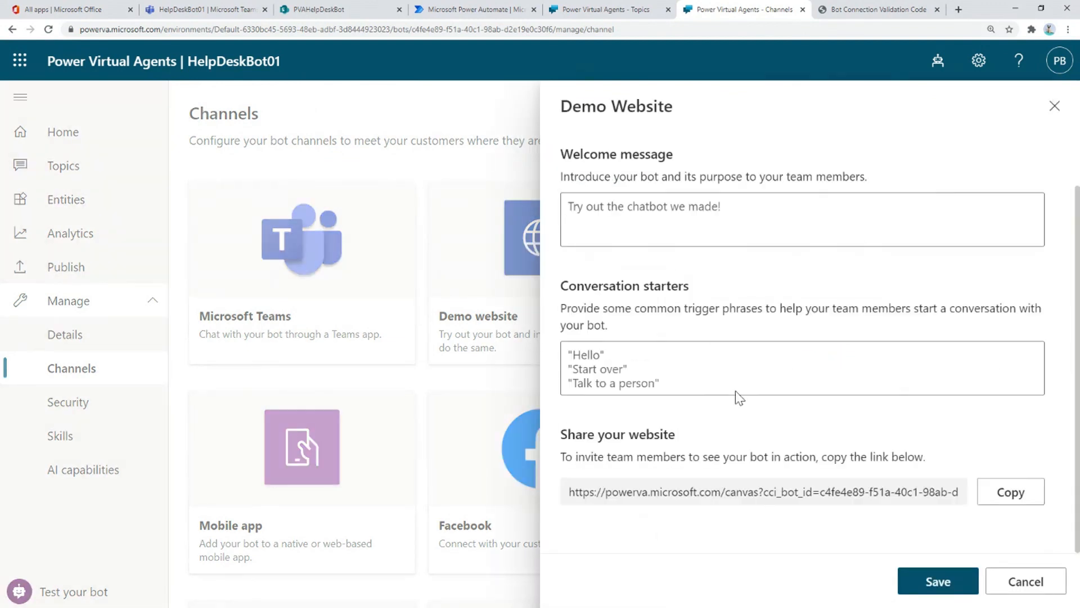
pyautogui.click(1004, 494)
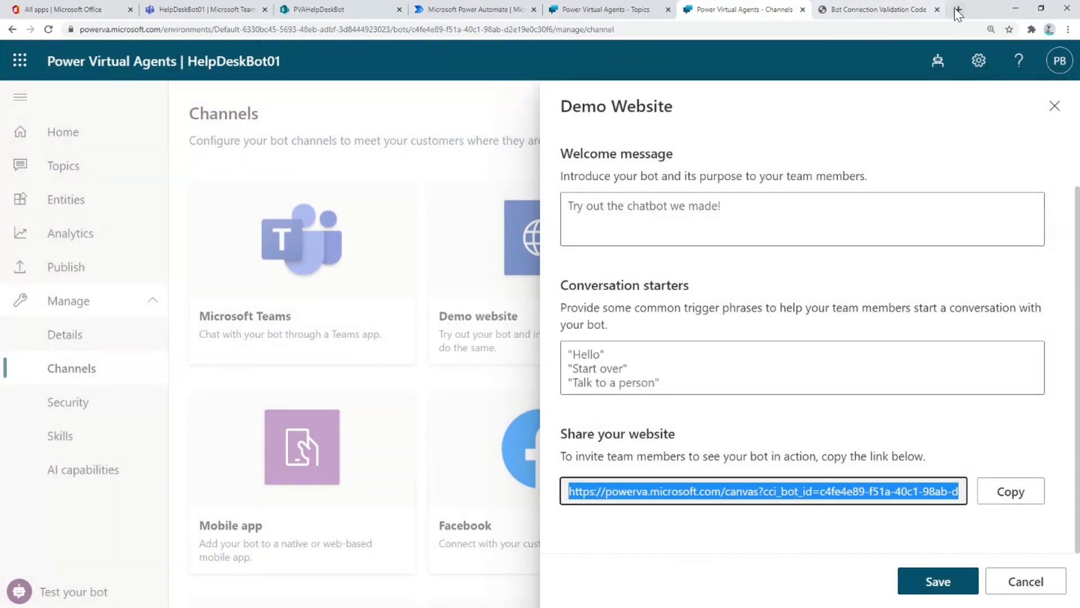
# - Load the copied demo website link in a new browser tab
pyautogui.click(958, 9)
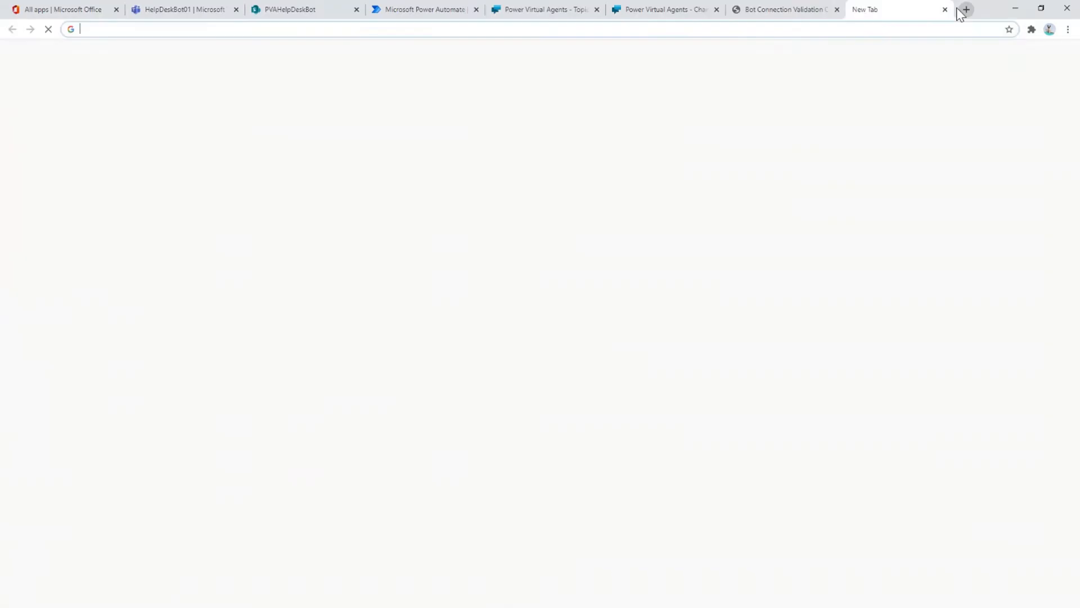
pyautogui.hotkey('ctrl', 'v')
pyautogui.press('Return')
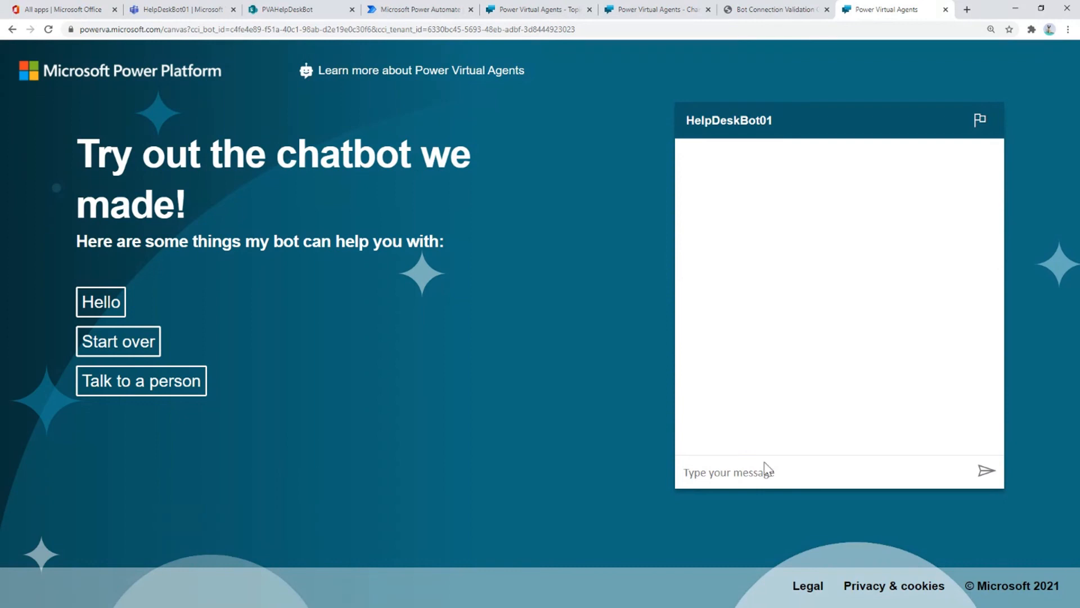
# - Send 'Hello' and 'My machine is slow' to the bot in the demo chat
pyautogui.click(726, 473)
pyautogui.write('Hello')
pyautogui.press('Return')
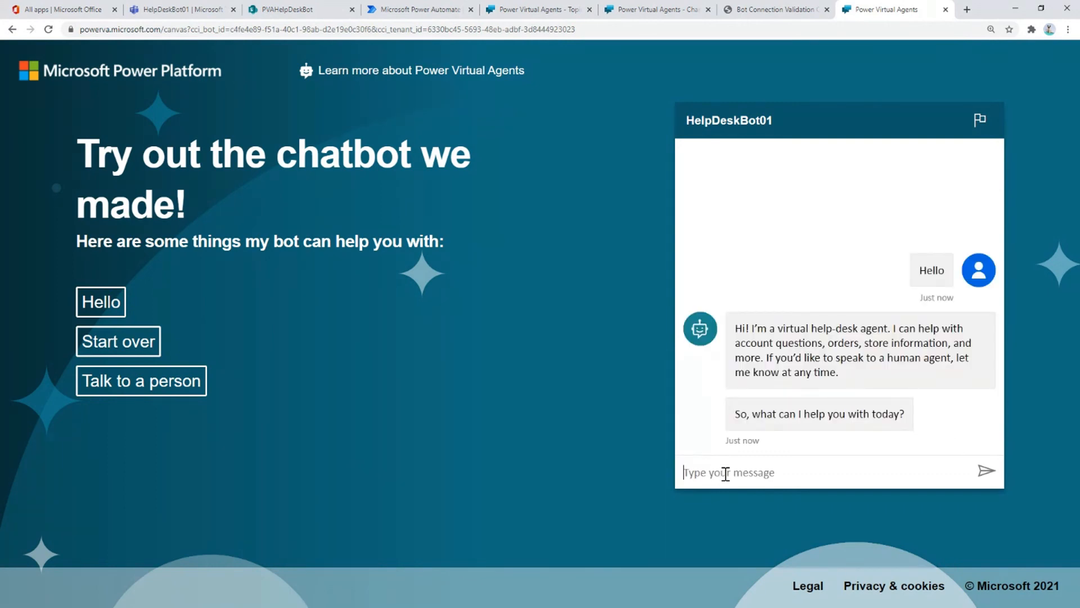
pyautogui.write('My machine ios')
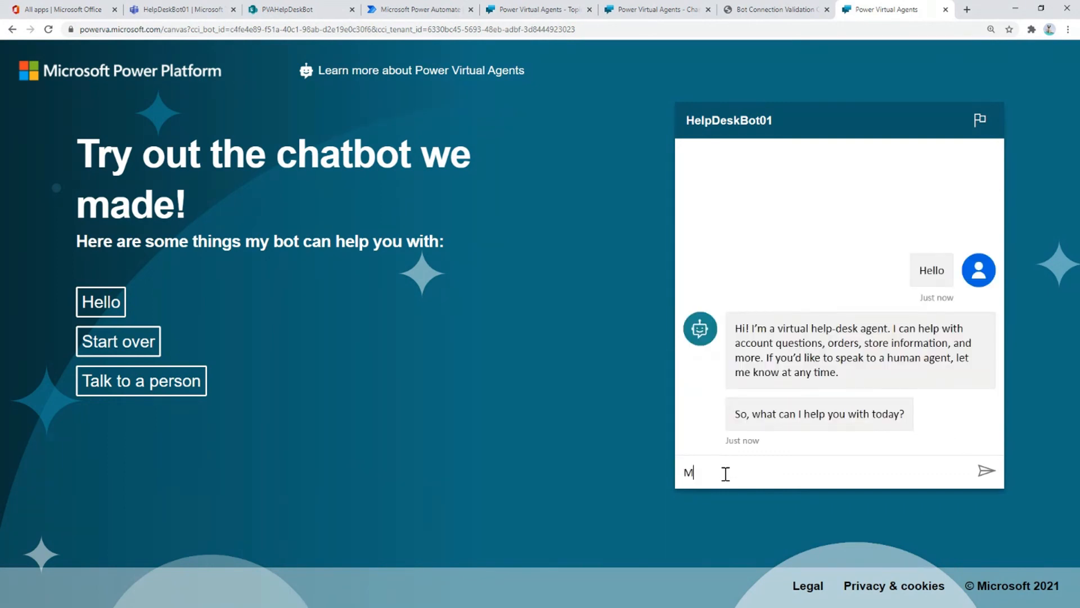
pyautogui.press('BackSpace')
pyautogui.press('BackSpace')
pyautogui.write('s slow')
pyautogui.press('Return')
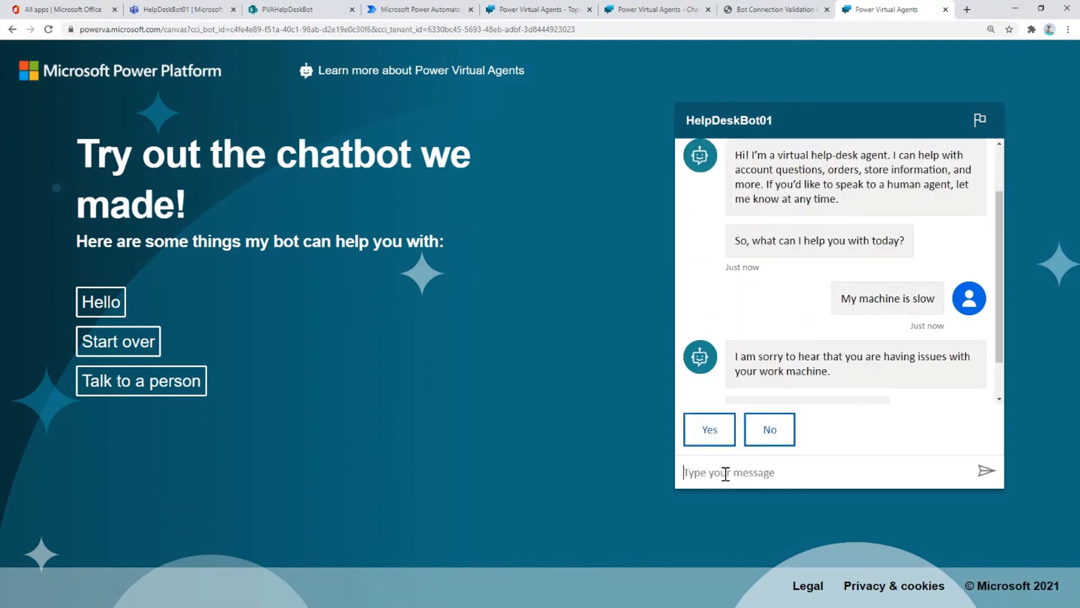
# - Answer Yes to the reboot and stuck questions, then send an e-mail address
pyautogui.click(713, 439)
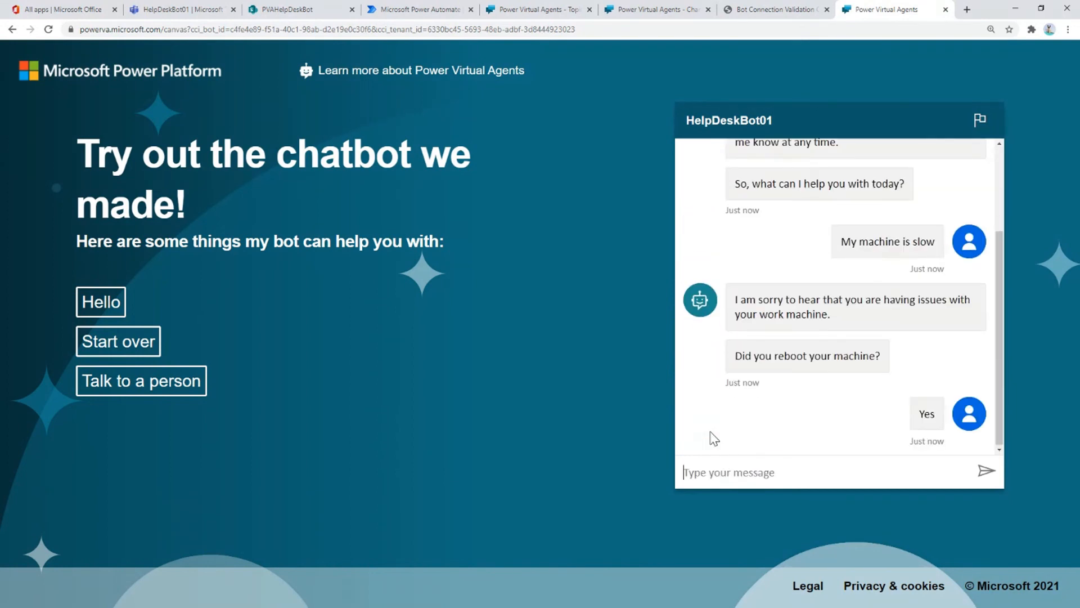
pyautogui.click(710, 433)
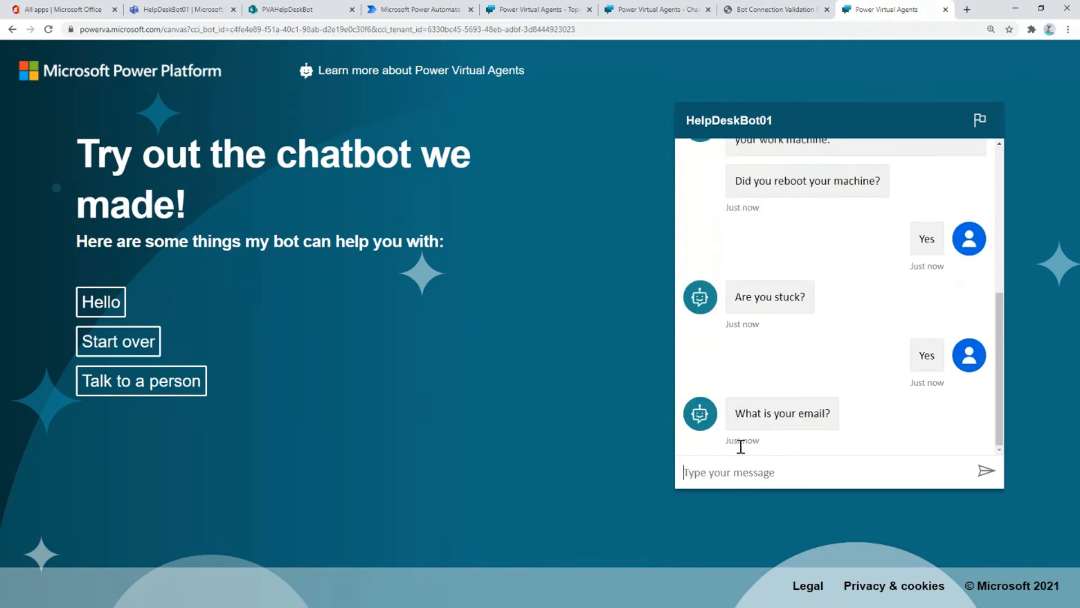
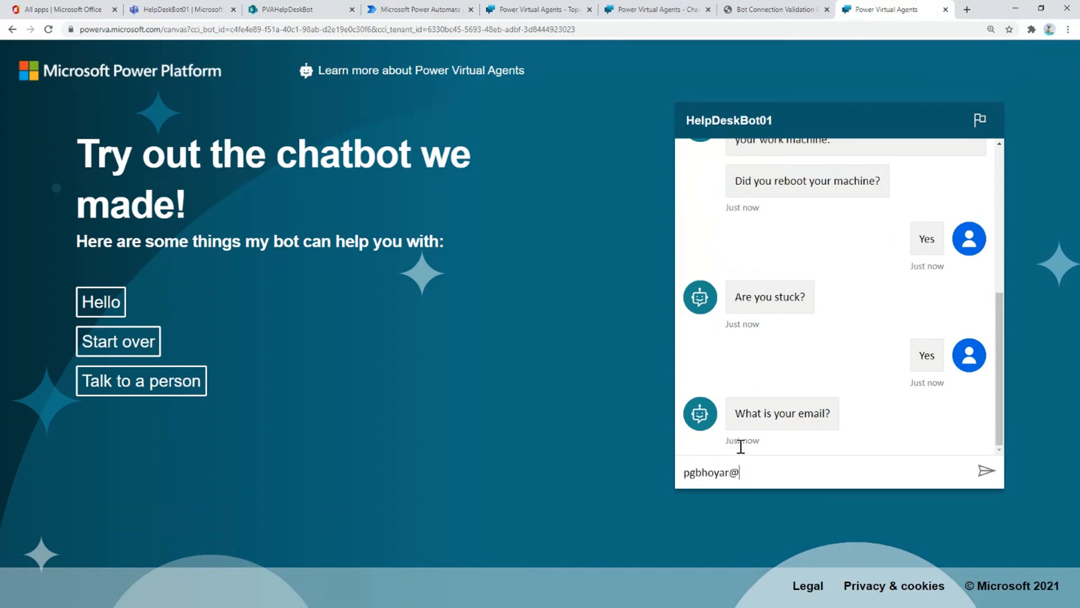
pyautogui.press('Return')
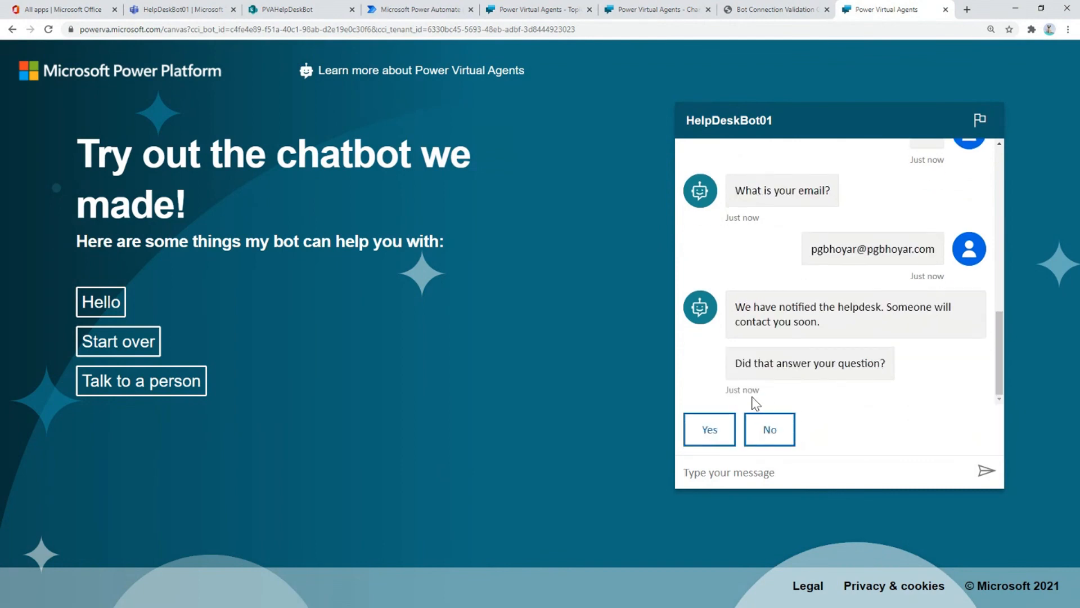
# - Confirm the answer helped, rate five stars, reply 'No, thanks', and return to Power Virtual Agents
pyautogui.click(707, 429)
pyautogui.click(955, 386)
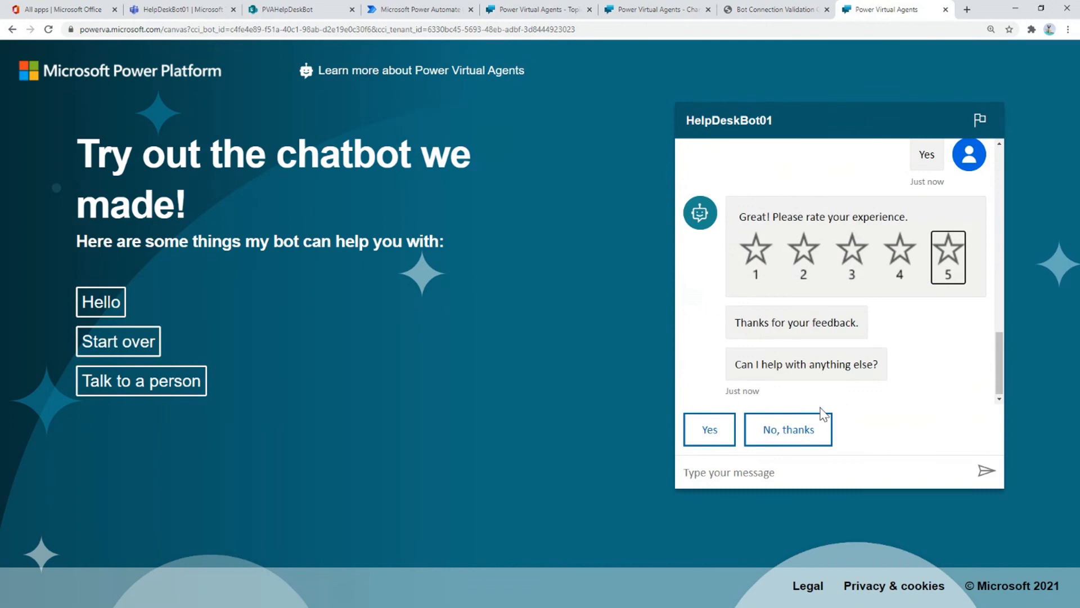
pyautogui.click(759, 431)
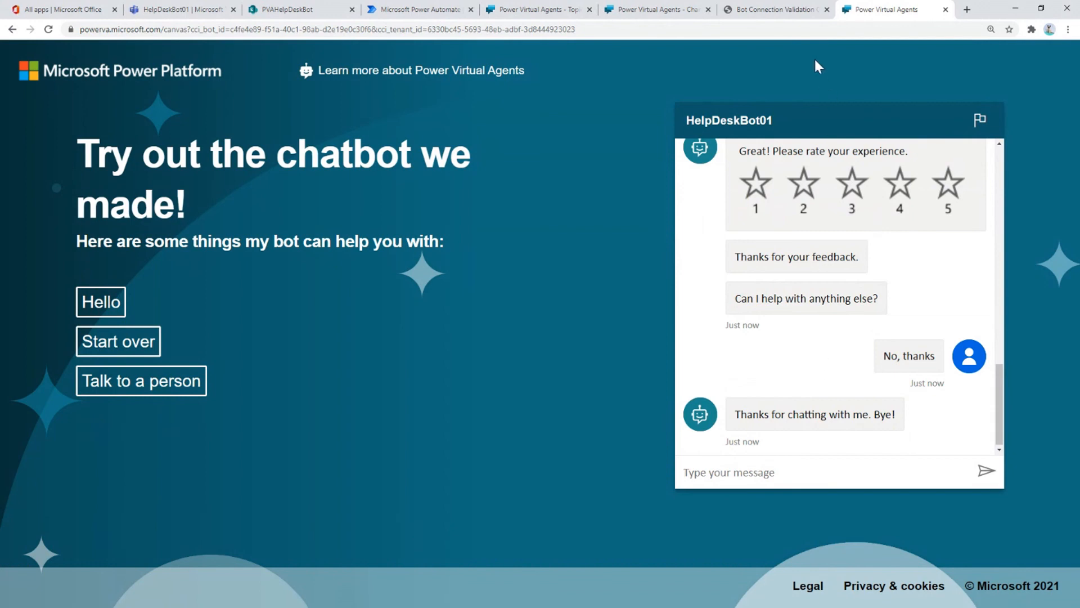
pyautogui.click(652, 12)
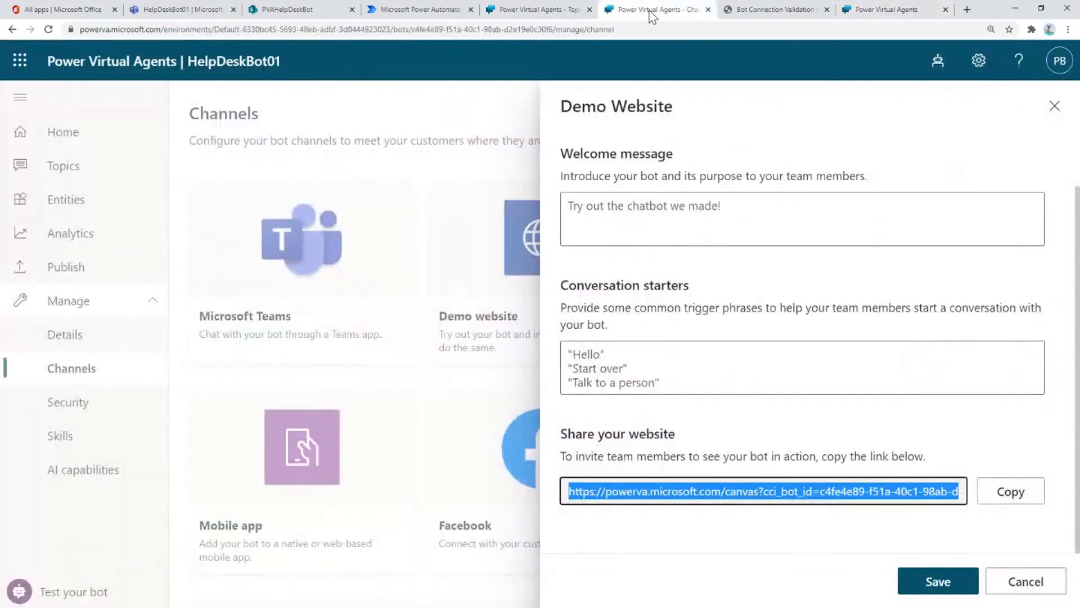
# - View the Custom website embed code, then advance to the 'Bots in Microsoft Ecosystem : My Thoughts' slide
pyautogui.click(1022, 583)
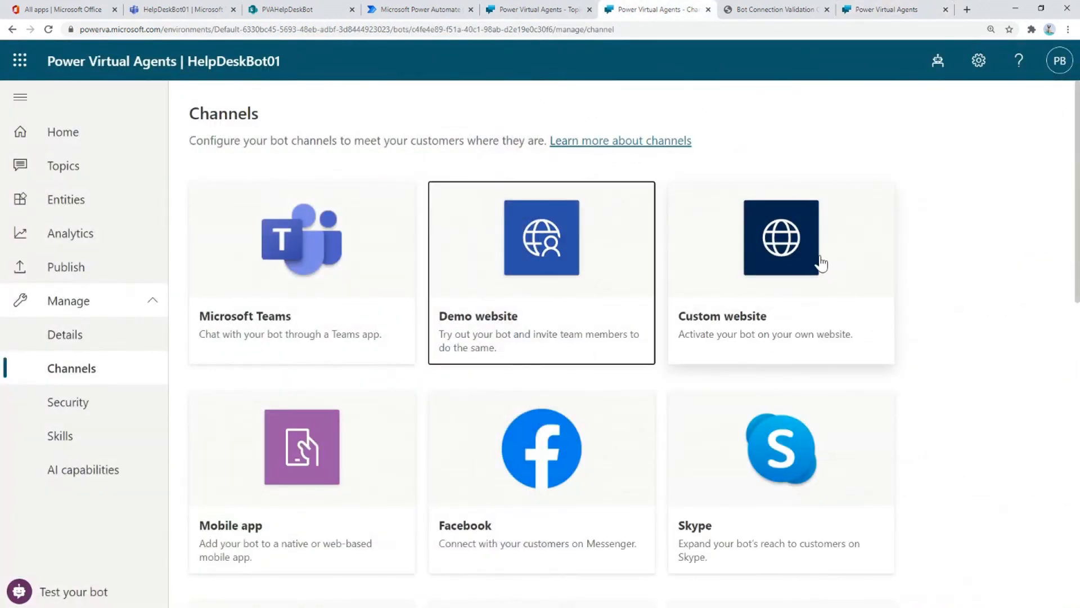
pyautogui.click(786, 257)
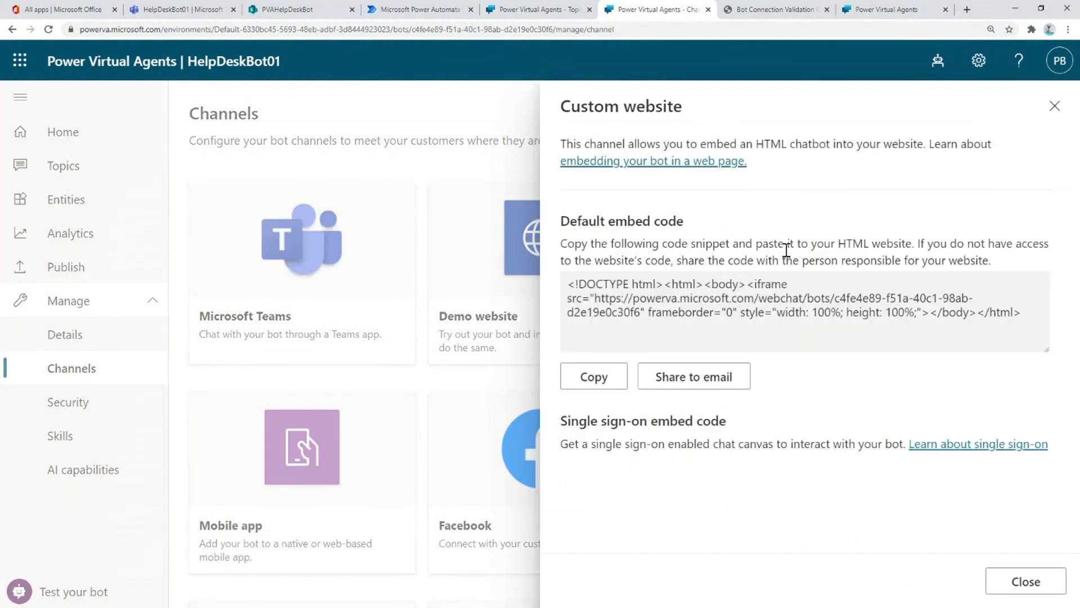
pyautogui.moveTo(567, 283); pyautogui.dragTo(1029, 311)
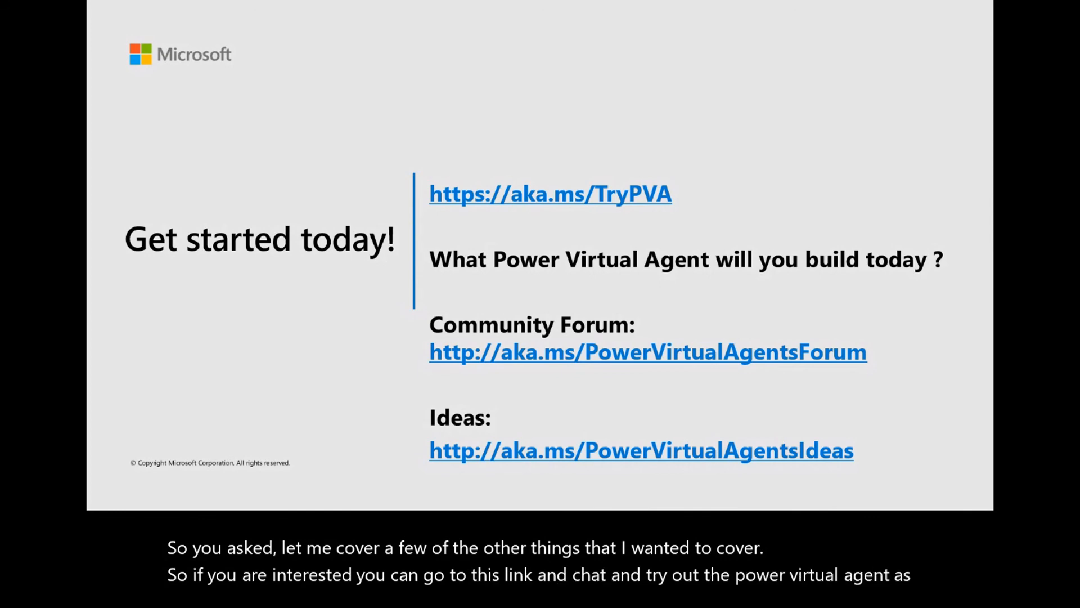
pyautogui.press('Right')
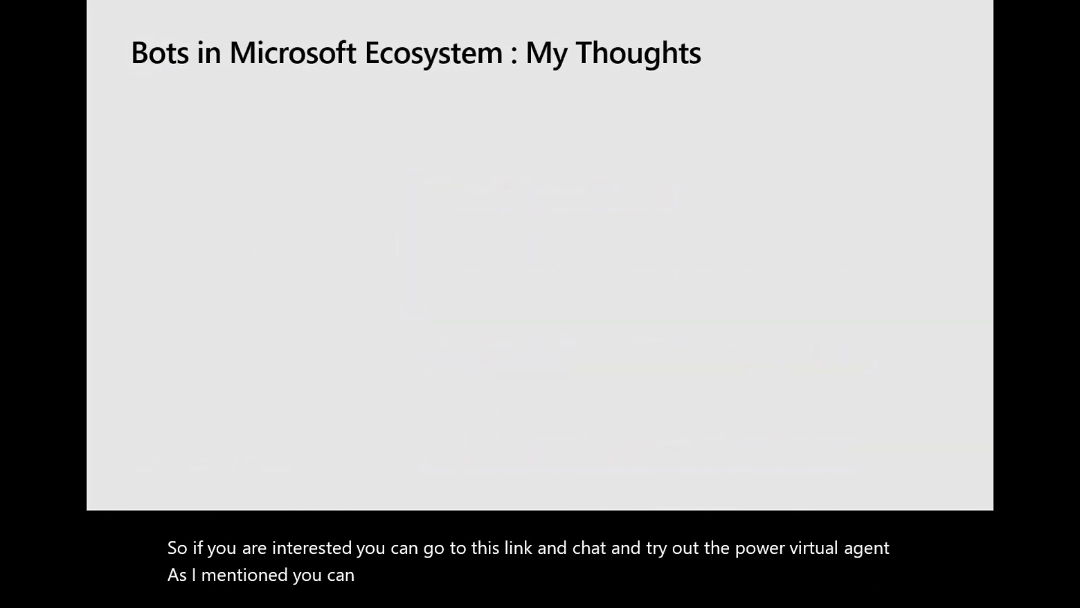